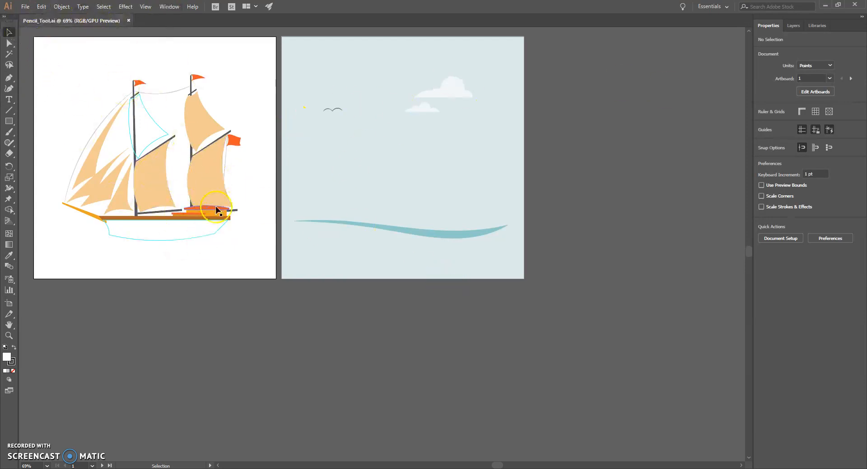
- Fit both artboards in the window and switch to the Selection tool
click(8, 336)
click(292, 187)
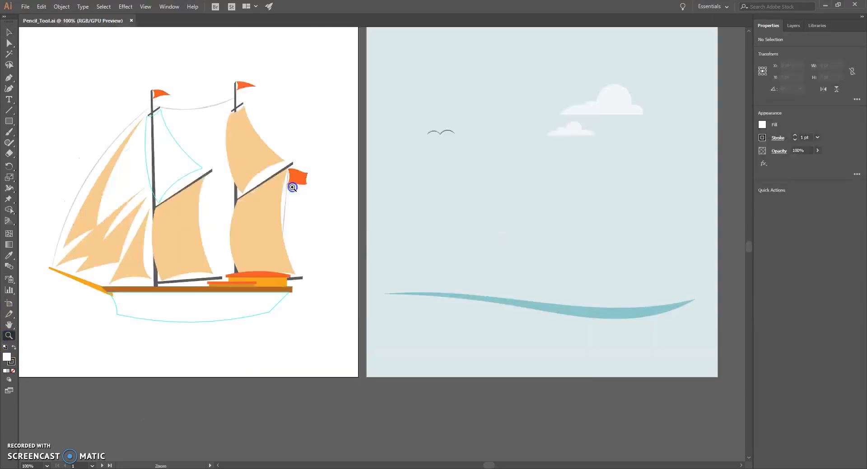
click(169, 6)
click(147, 6)
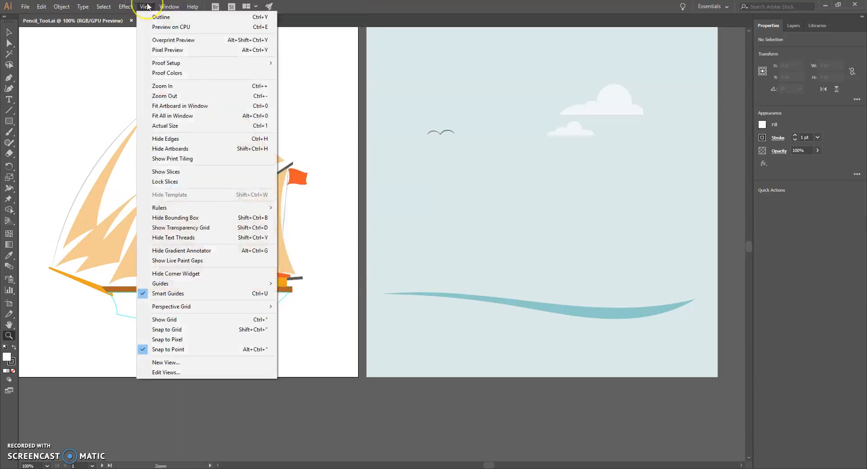
click(168, 116)
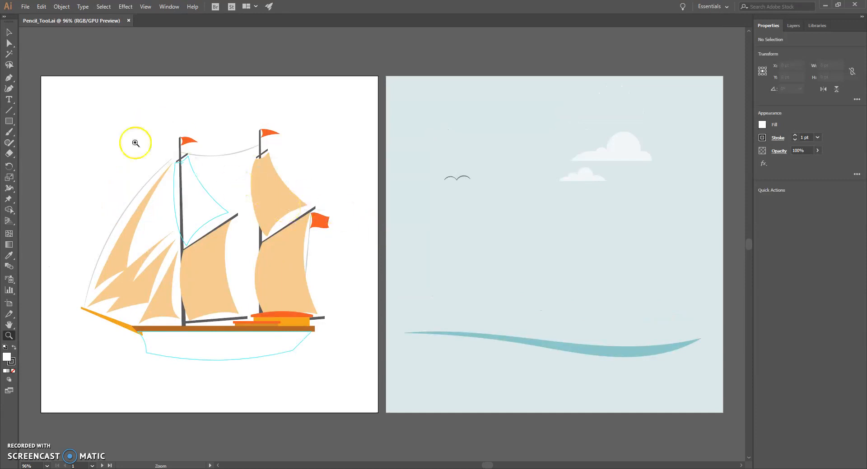
click(10, 33)
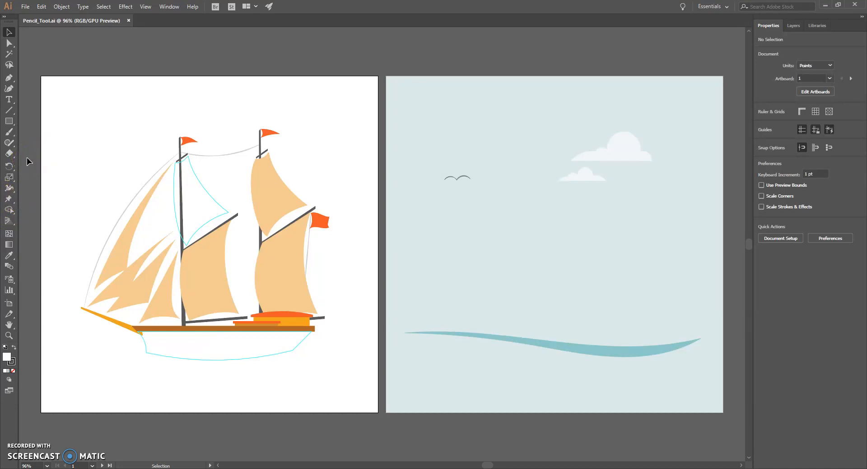
- Switch to the Pencil tool for freehand drawing
click(9, 143)
mouse_move(12, 144)
mouse_down()
mouse_move(49, 145)
mouse_move(53, 155)
mouse_up()
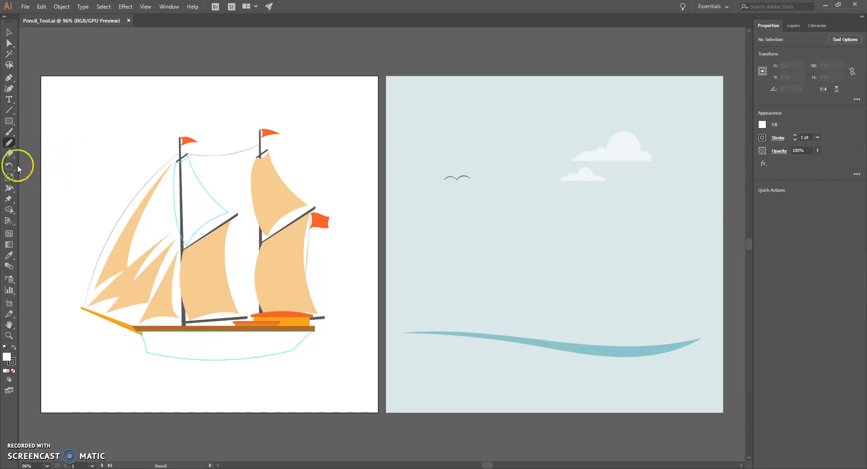
click(9, 132)
click(9, 33)
click(10, 144)
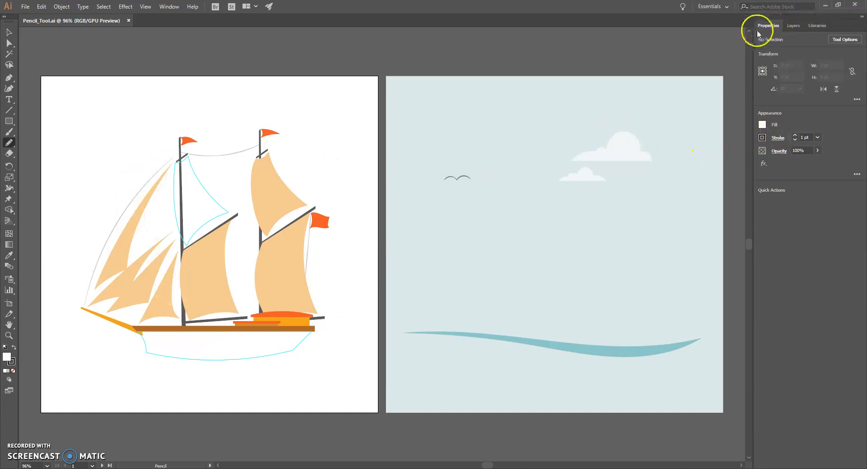
click(167, 6)
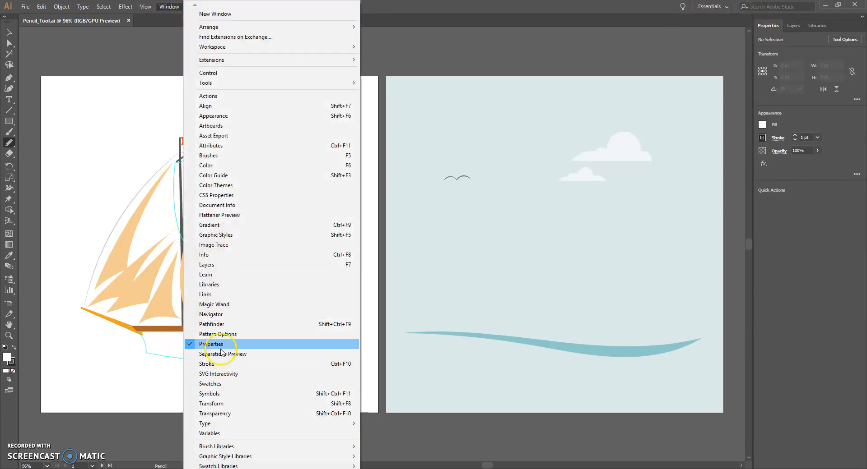
click(183, 6)
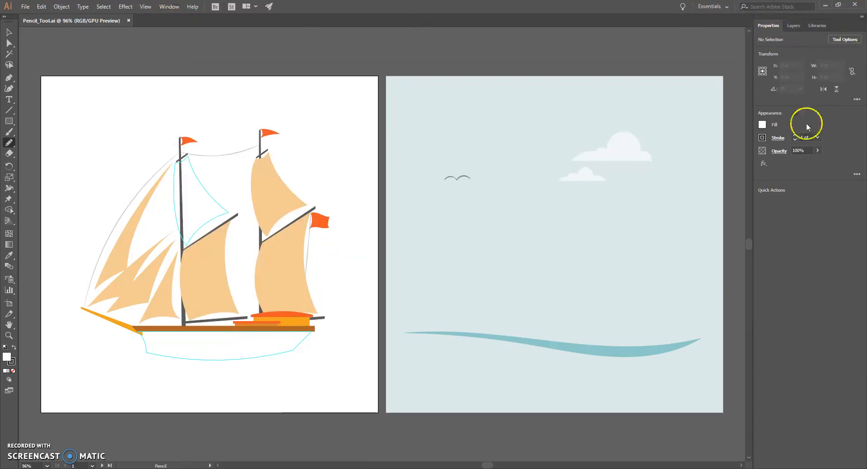
- Set the fill to None and the stroke to black at 1 pt for new pencil paths
click(762, 125)
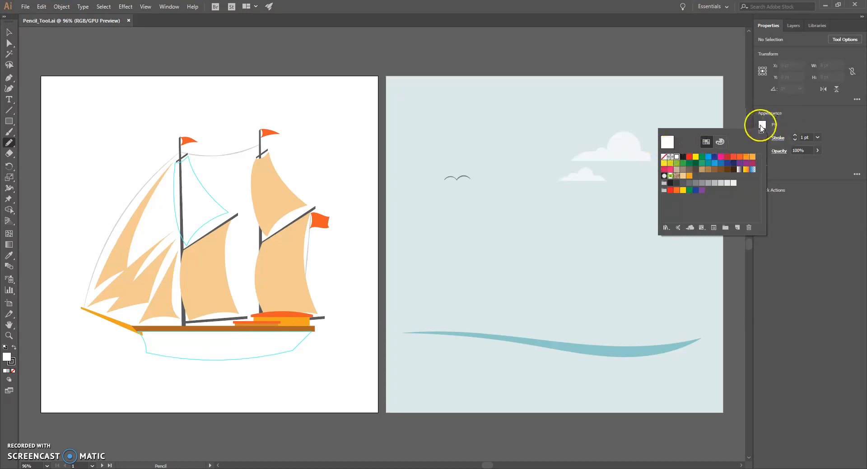
click(664, 158)
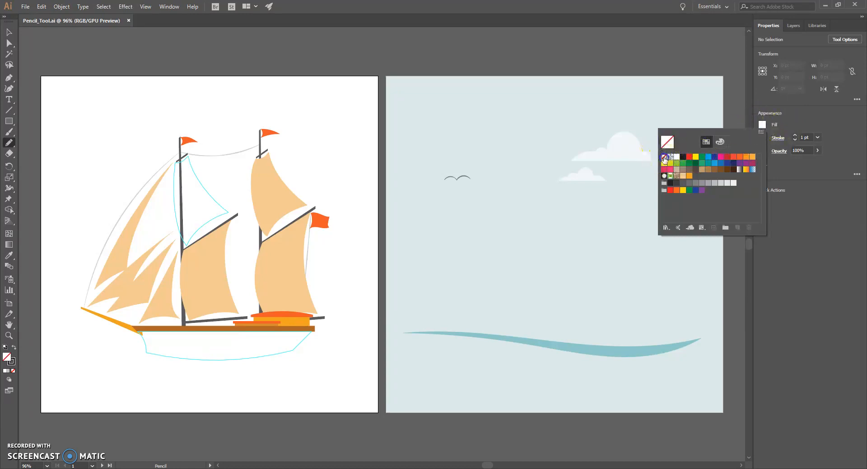
click(673, 141)
click(787, 119)
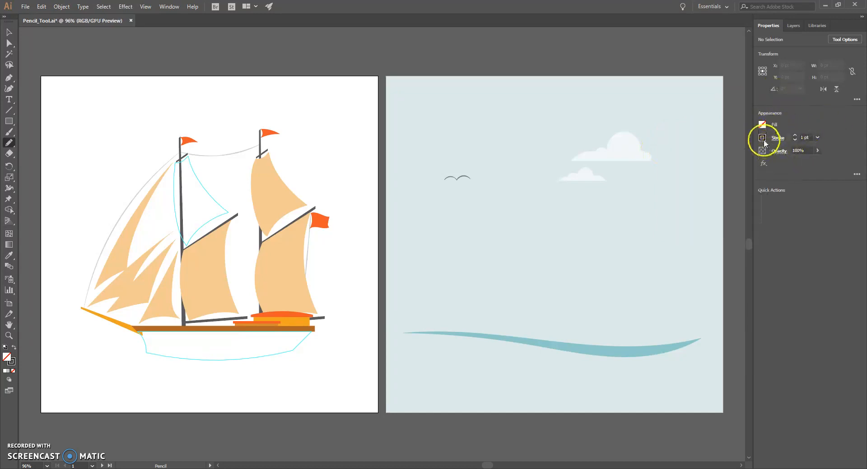
click(762, 138)
click(683, 171)
click(822, 136)
click(806, 141)
click(404, 327)
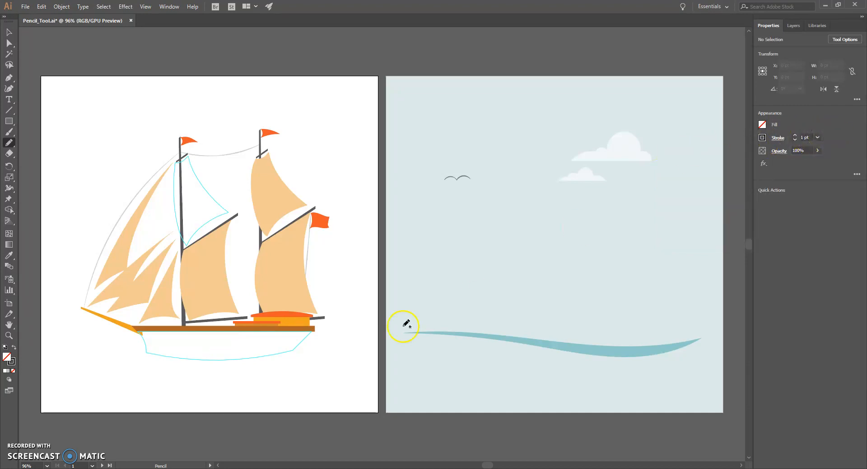
- Examine the Pencil tool's fidelity, fill, selection and path-closing options with the ship's upper sails in close view
click(8, 335)
drag(84, 135, 184, 201)
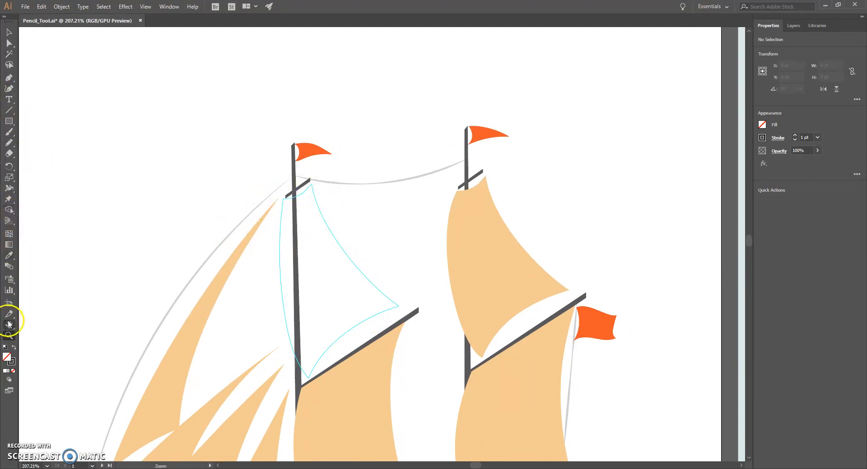
key(n)
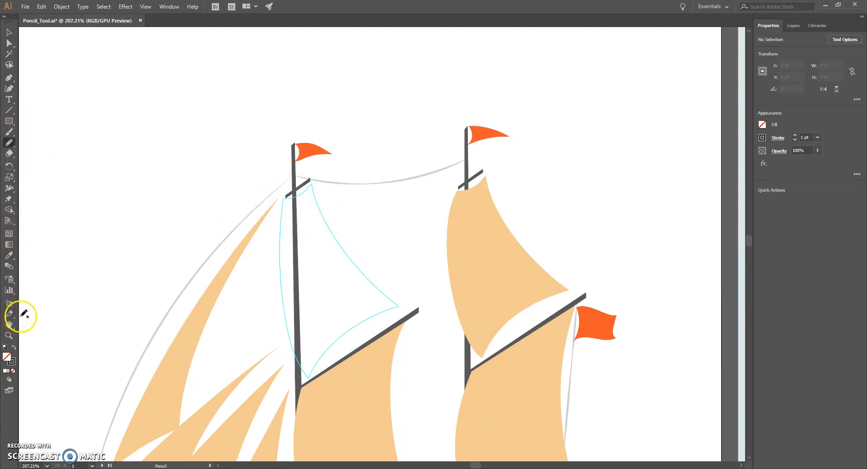
double_click(9, 142)
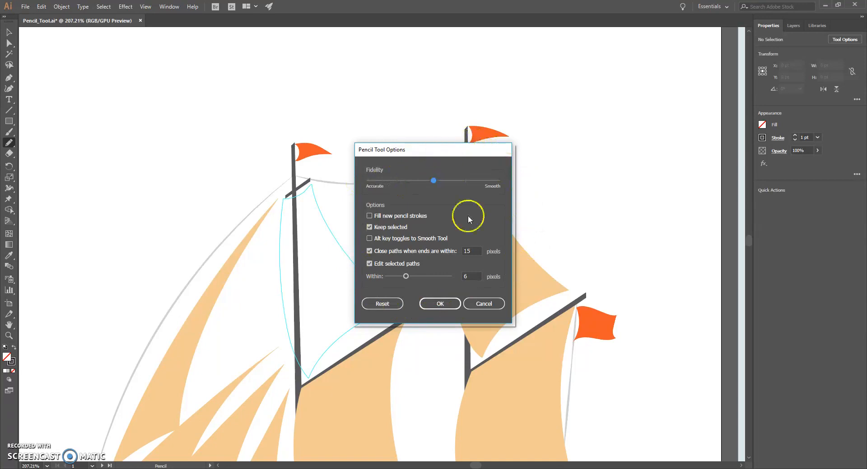
click(439, 304)
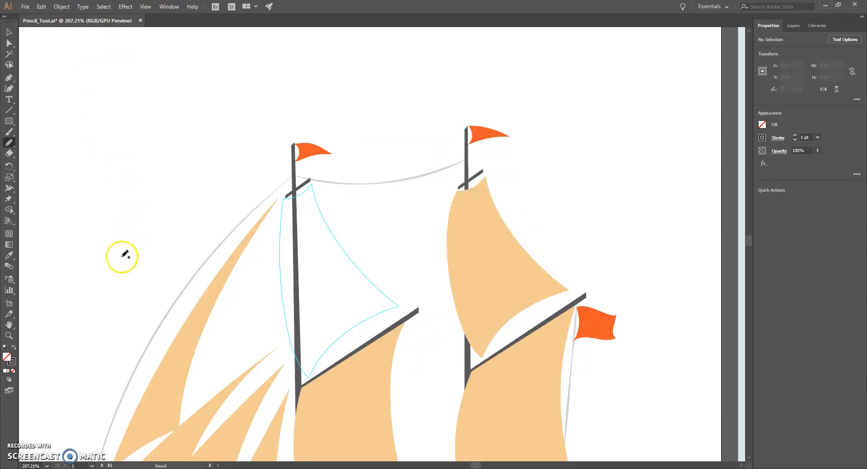
- Draw a test sail shape freehand in the empty area beside the ship's front mast and delete it
mouse_move(171, 105)
mouse_down()
mouse_move(209, 212)
mouse_move(116, 225)
mouse_move(108, 249)
mouse_up()
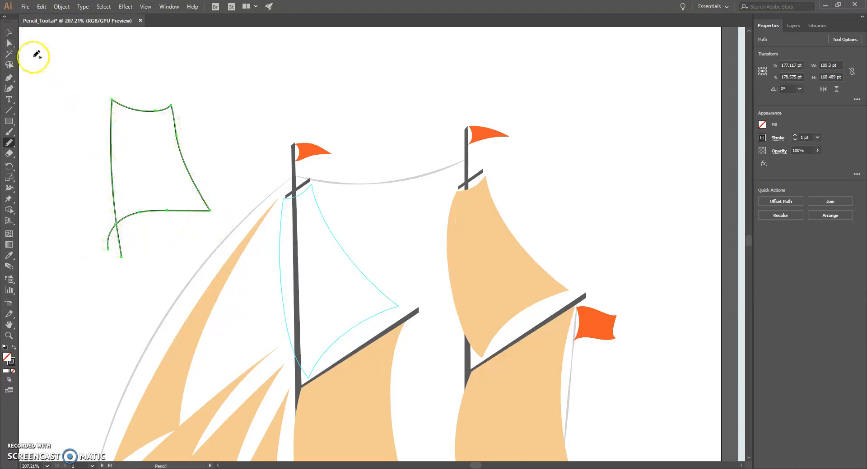
key(Delete)
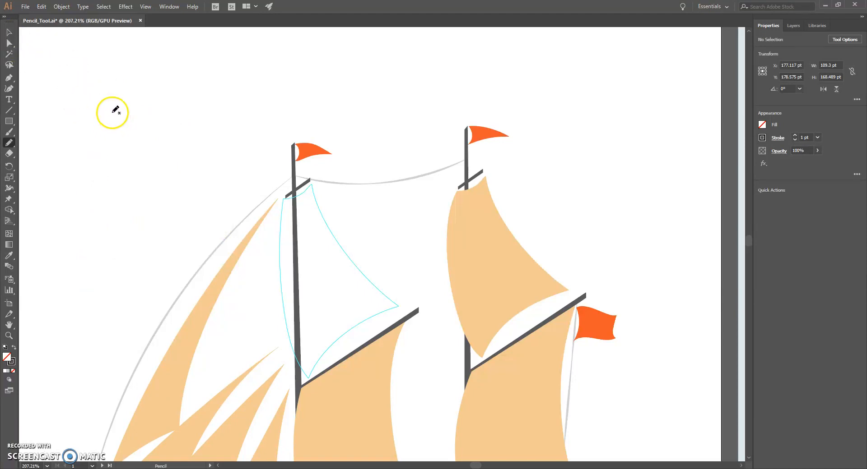
- Set the Pencil tool's fidelity one notch closer to Smooth, and draw and delete a freehand sail shape as a test
double_click(10, 144)
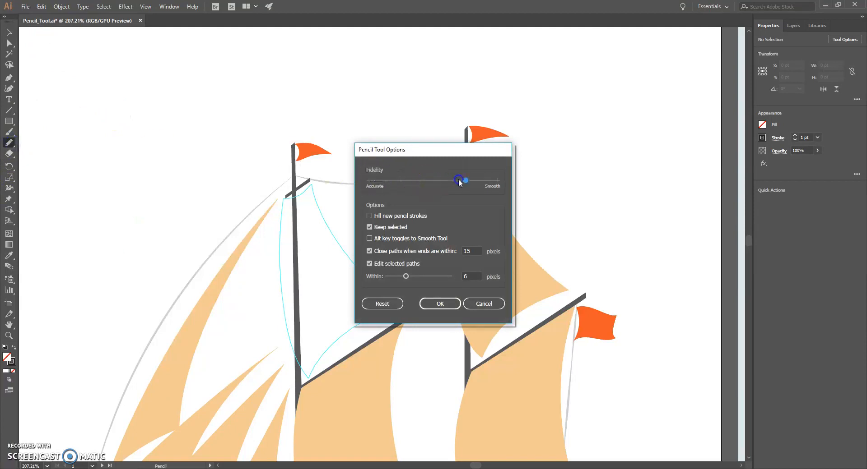
click(445, 305)
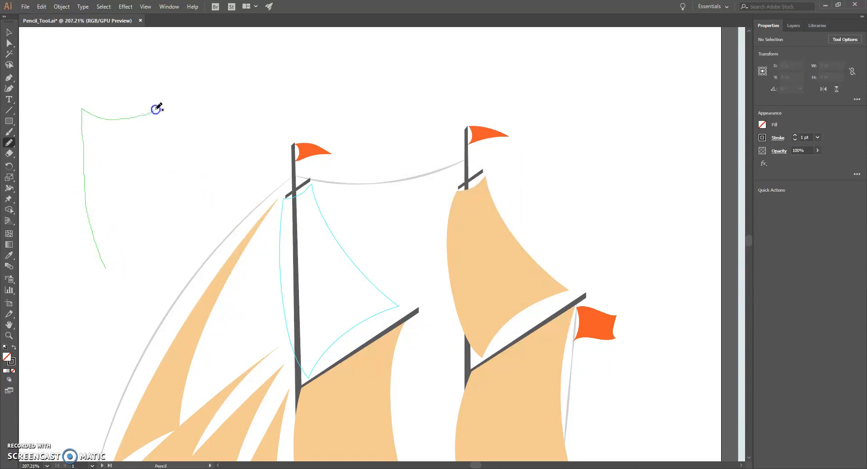
drag(190, 221, 111, 268)
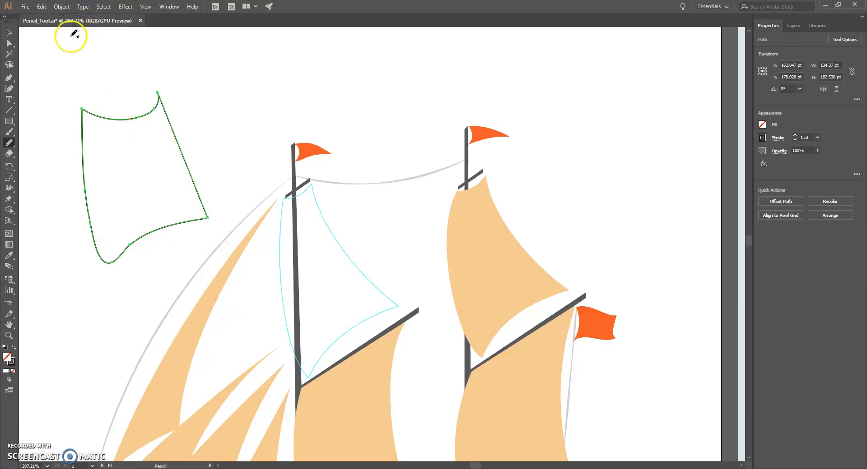
key(Delete)
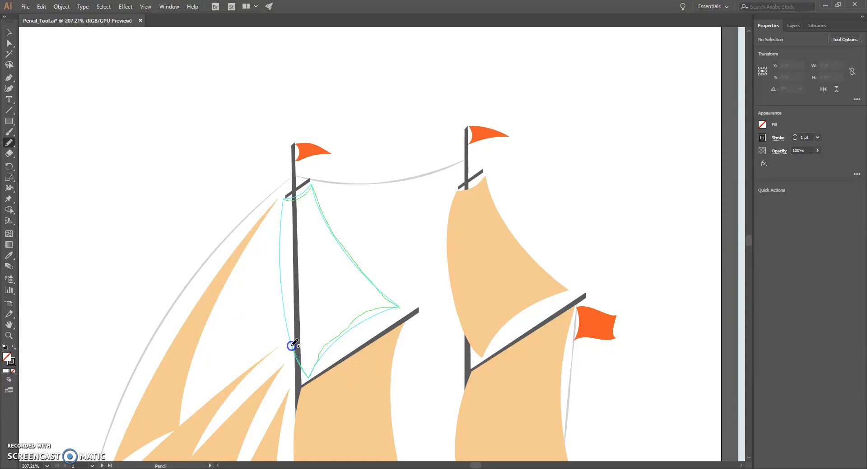
- Trace the blue outline of the front mast's upper sail as a closed freehand path
drag(279, 209, 284, 197)
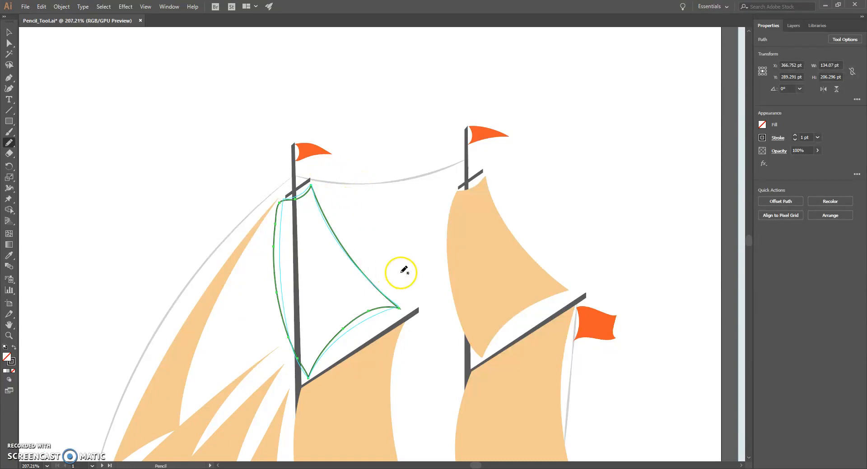
- Adjust the direction handle of the anchor point at the traced sail's upper-left corner with the Direct Selection tool
click(9, 32)
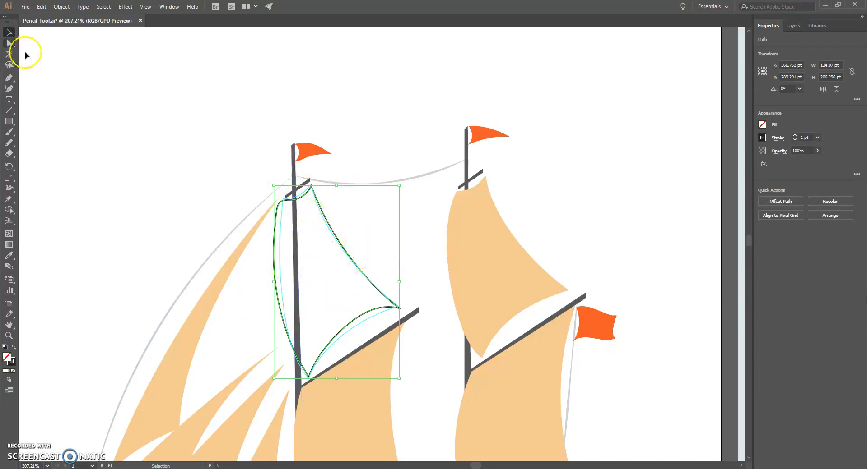
click(9, 44)
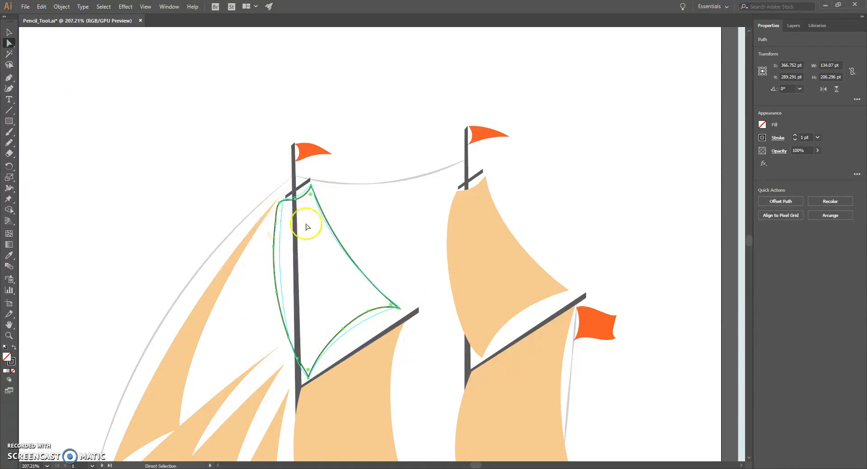
scroll(303, 221, up, 1)
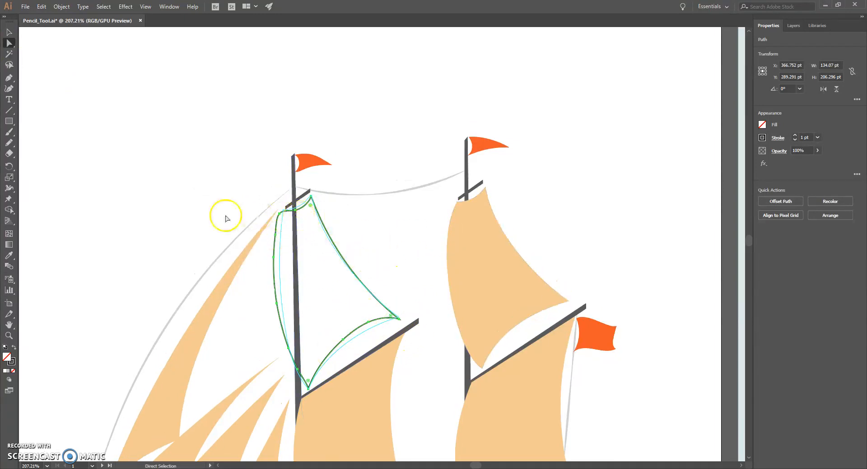
scroll(288, 199, down, 5)
scroll(281, 212, up, 1)
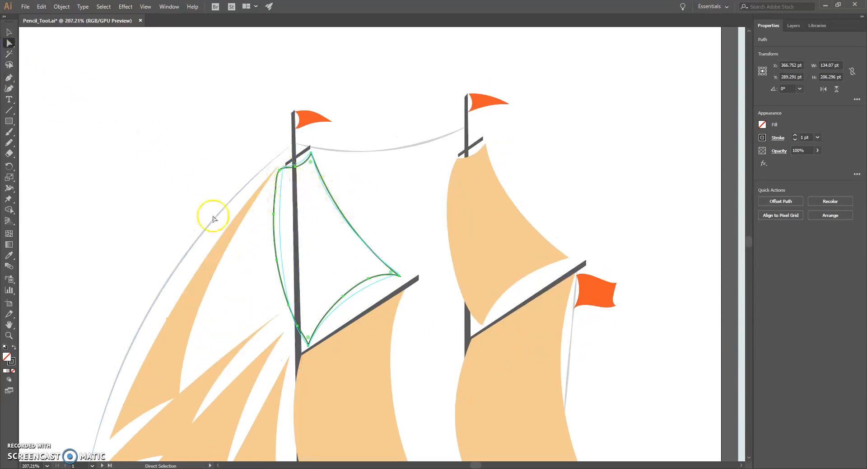
click(8, 335)
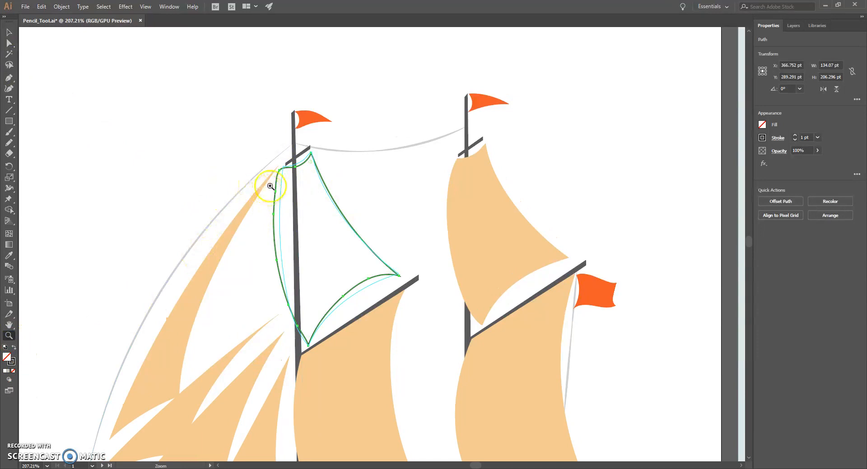
drag(252, 152, 110, 197)
click(10, 43)
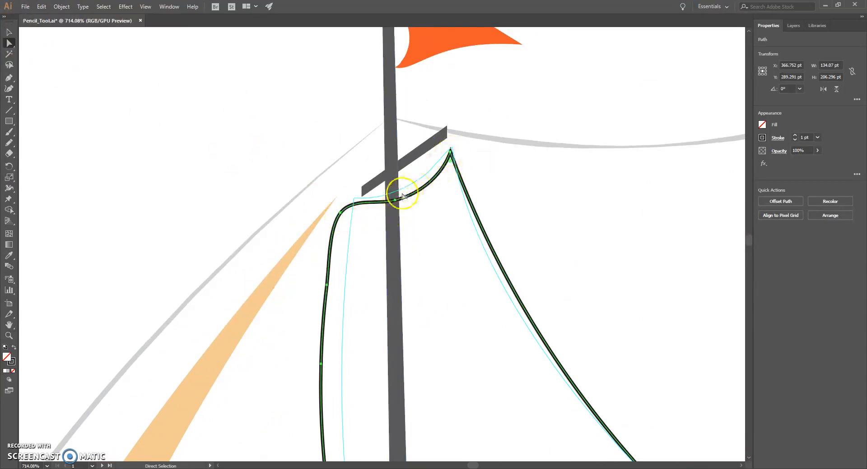
click(341, 213)
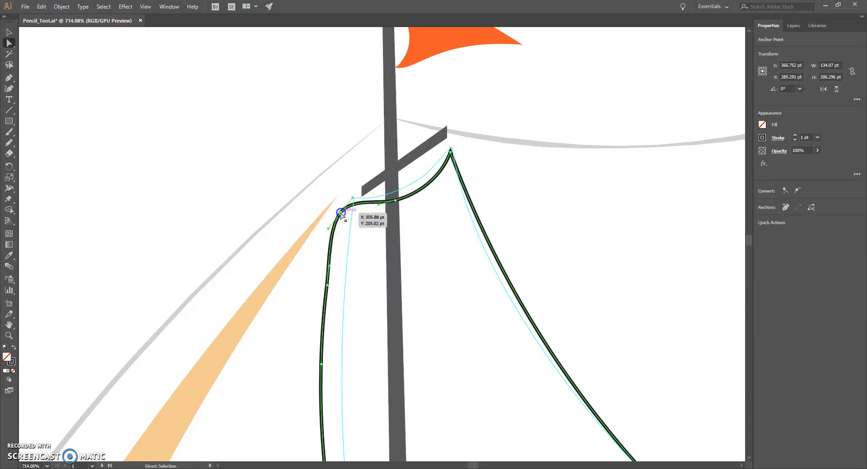
drag(352, 199, 359, 207)
drag(369, 220, 371, 215)
- Reshape the traced sail's top edge by adjusting the anchor point and handle where it crosses the mast
click(391, 200)
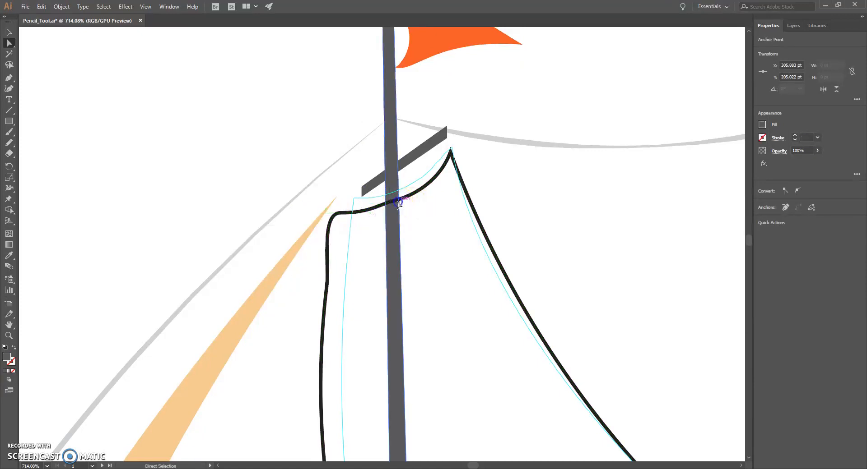
click(393, 201)
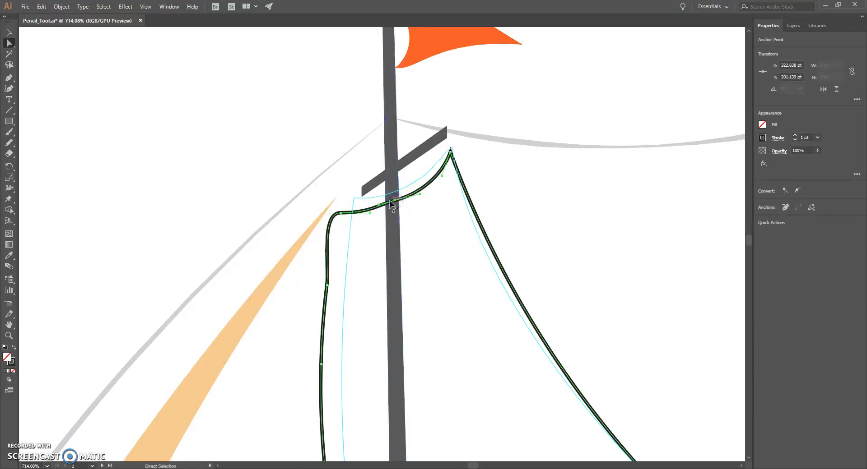
drag(420, 195, 399, 206)
click(394, 202)
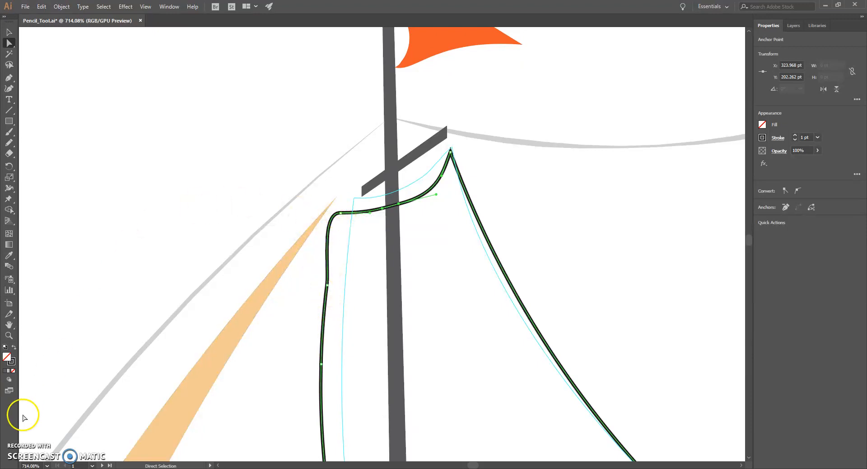
- Redraw the upper-left corner of the traced sail as a sharp point with the Pencil tool
click(10, 145)
click(10, 145)
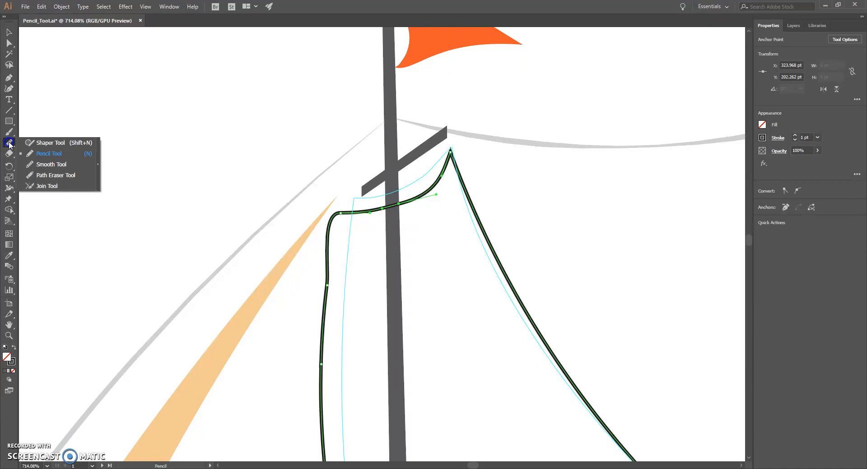
click(45, 153)
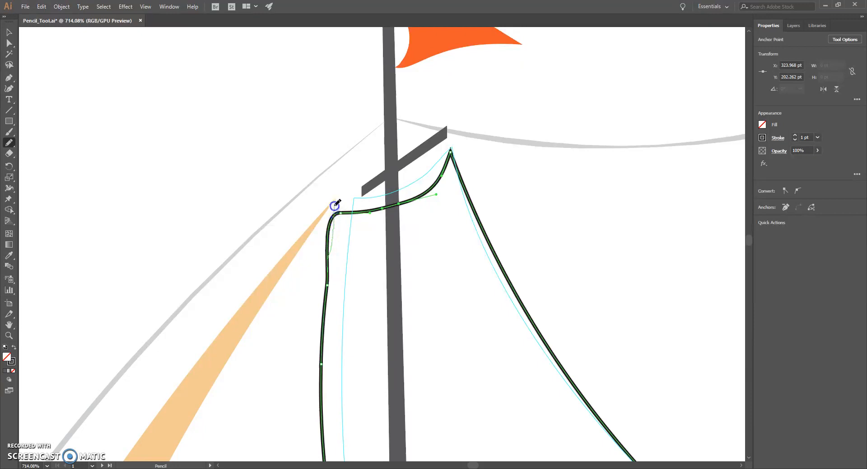
drag(373, 211, 380, 209)
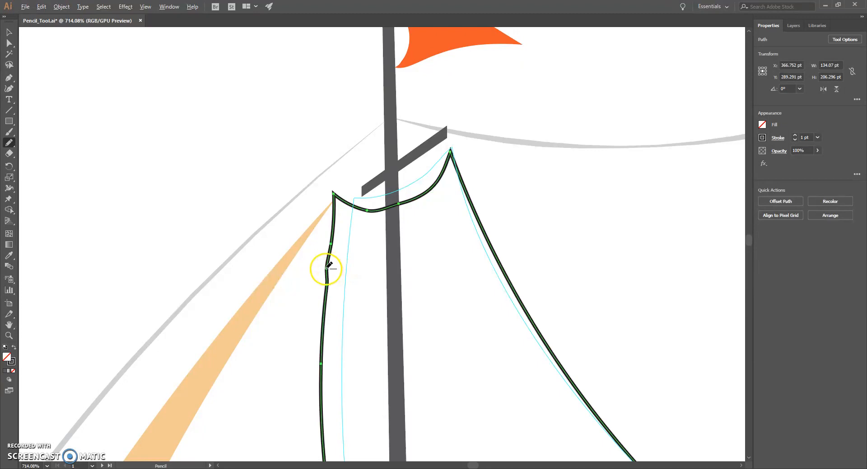
drag(328, 266, 338, 242)
- Remove the extra anchor point that kinks the upper part of the traced sail's left edge, and deselect the path
click(9, 43)
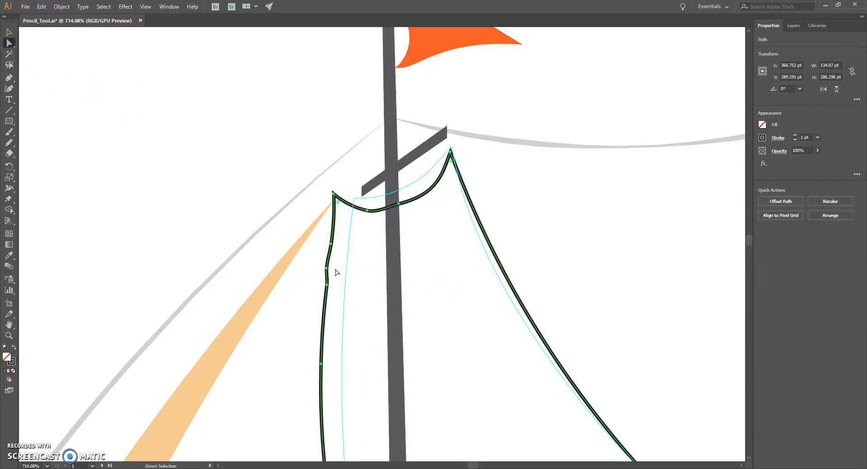
key(super)
click(286, 170)
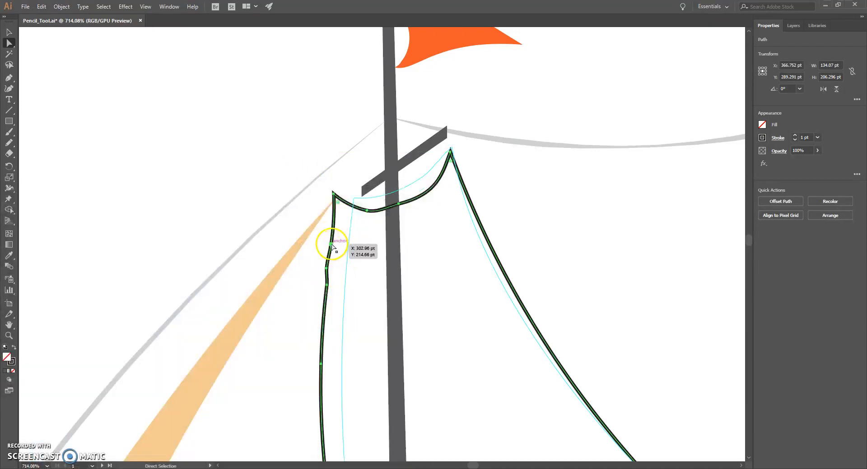
click(327, 270)
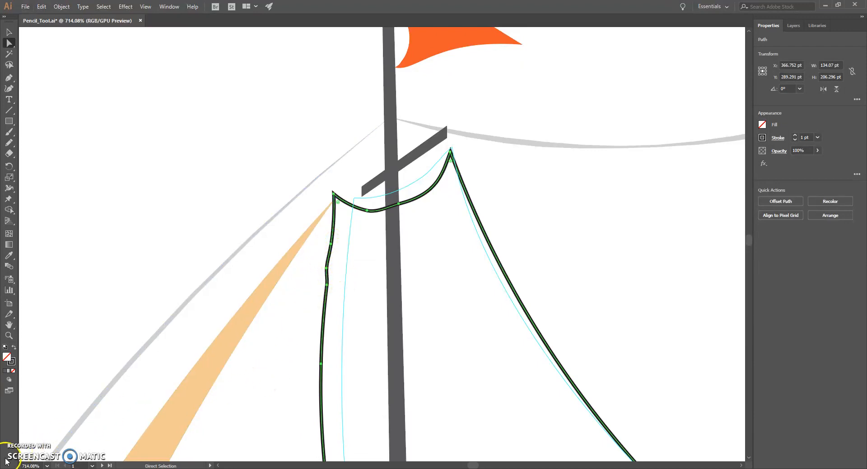
click(252, 174)
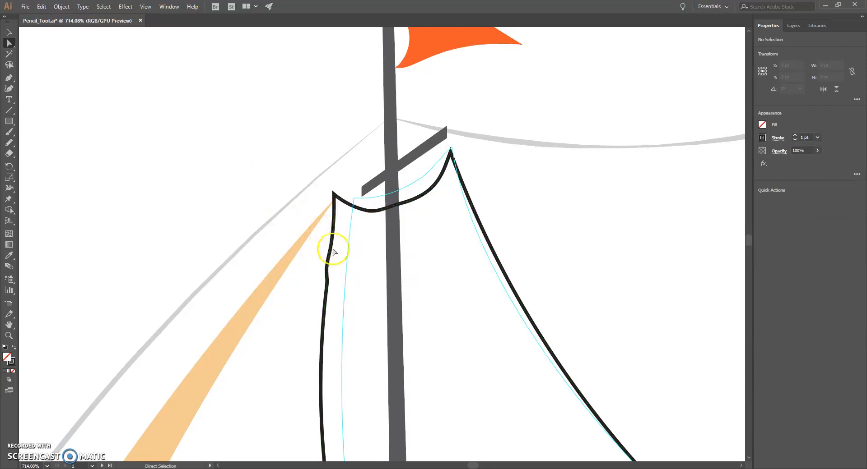
click(9, 32)
click(338, 202)
click(9, 43)
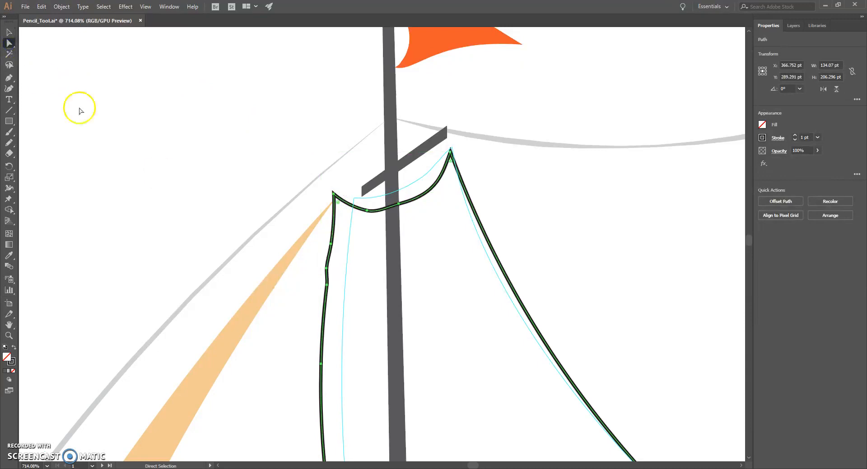
click(327, 270)
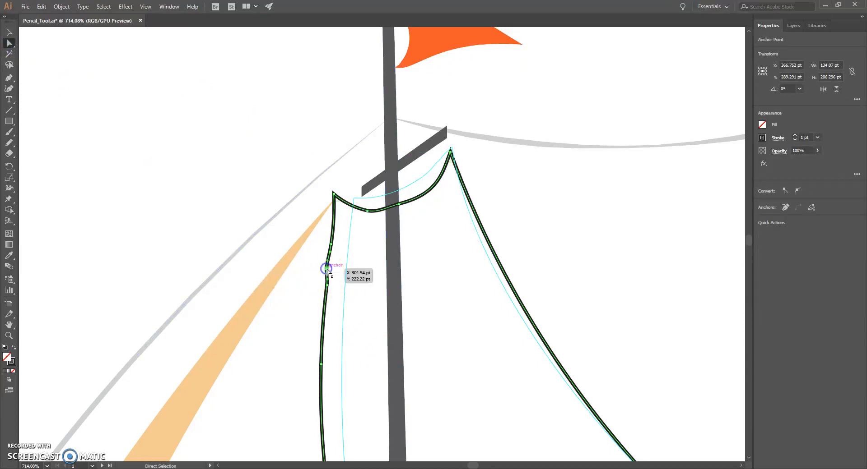
click(785, 208)
click(173, 136)
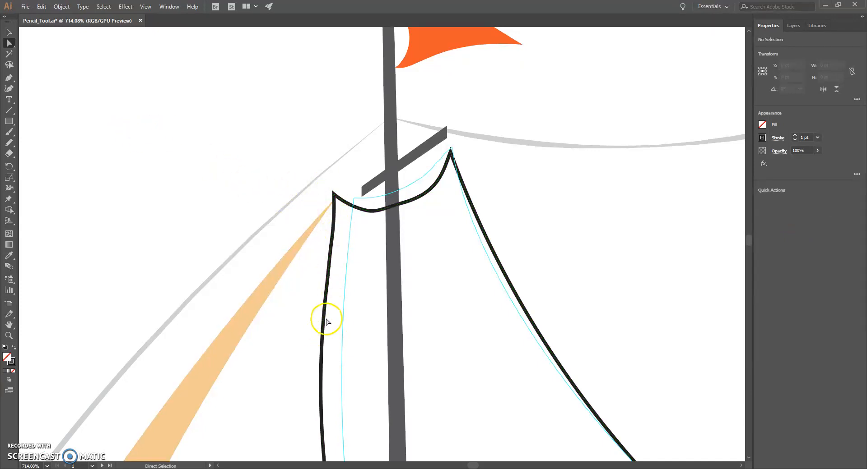
- Examine the traced sail's whole outline against the blue guide, down to 200% zoom
scroll(562, 219, down, 1)
scroll(563, 219, down, 10)
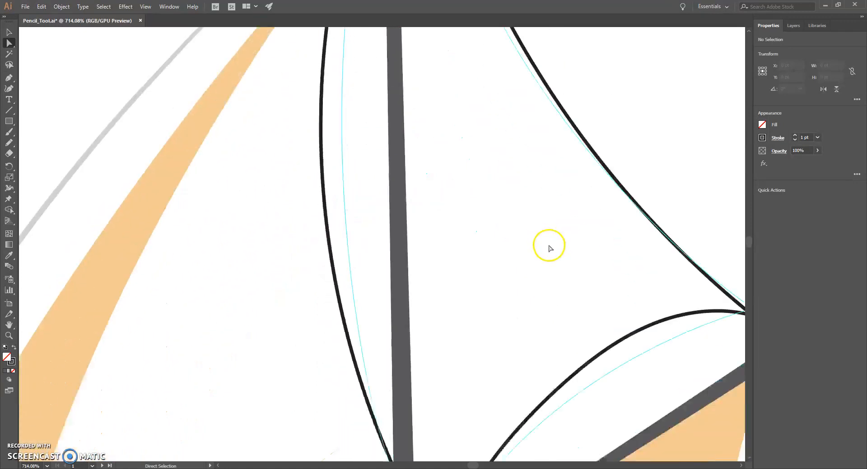
scroll(227, 206, down, 5)
scroll(227, 206, up, 7)
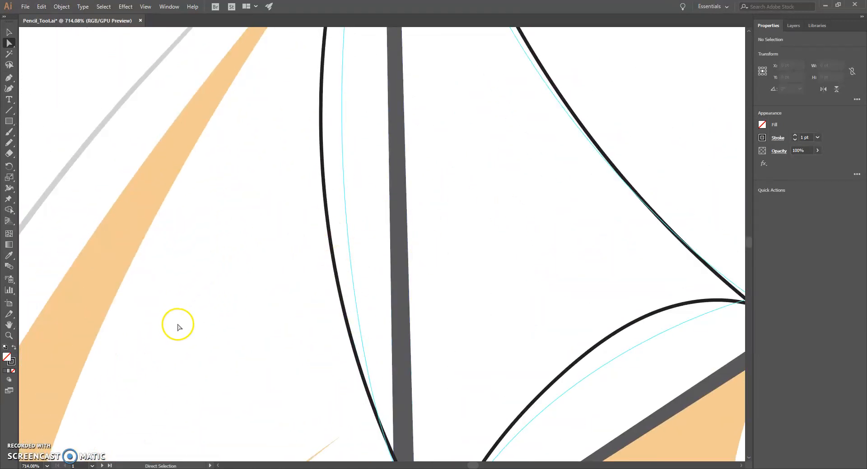
click(9, 336)
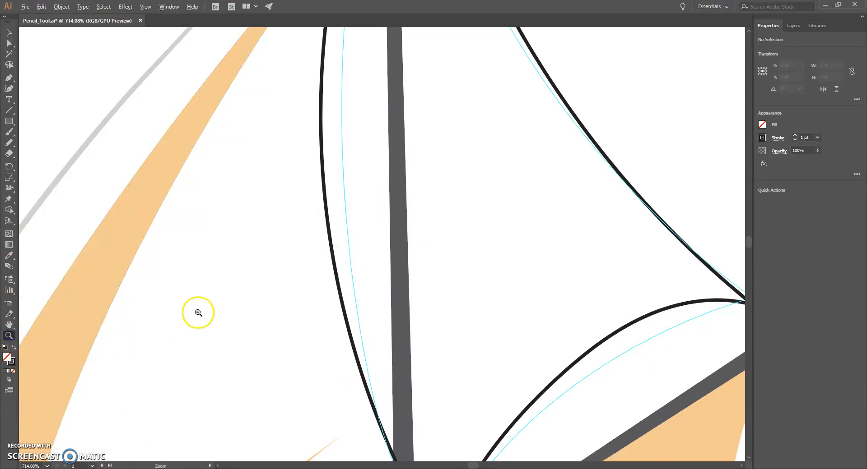
alt+click(250, 306)
alt+click(387, 277)
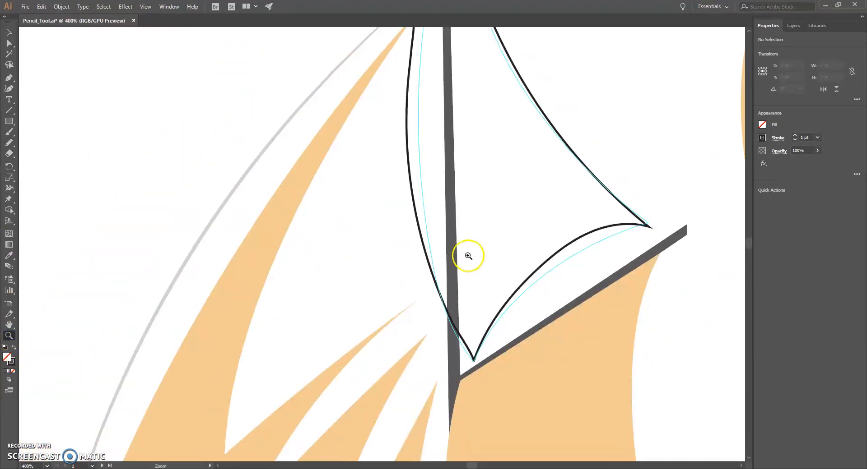
alt+click(412, 236)
alt+click(407, 217)
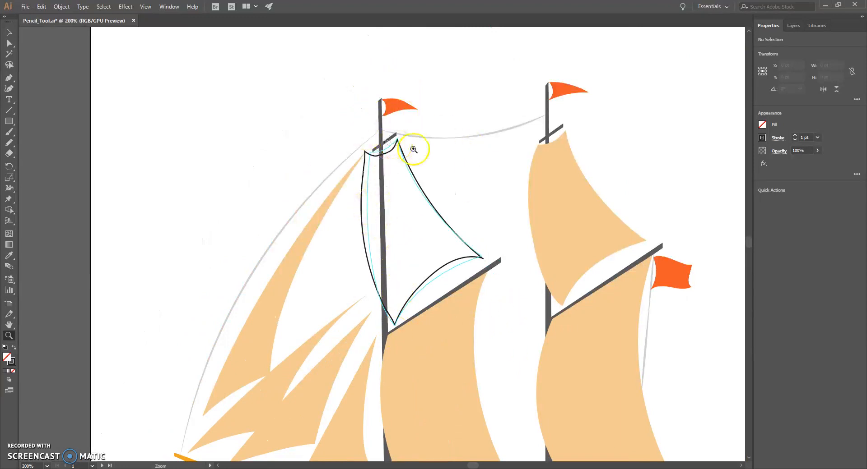
click(9, 32)
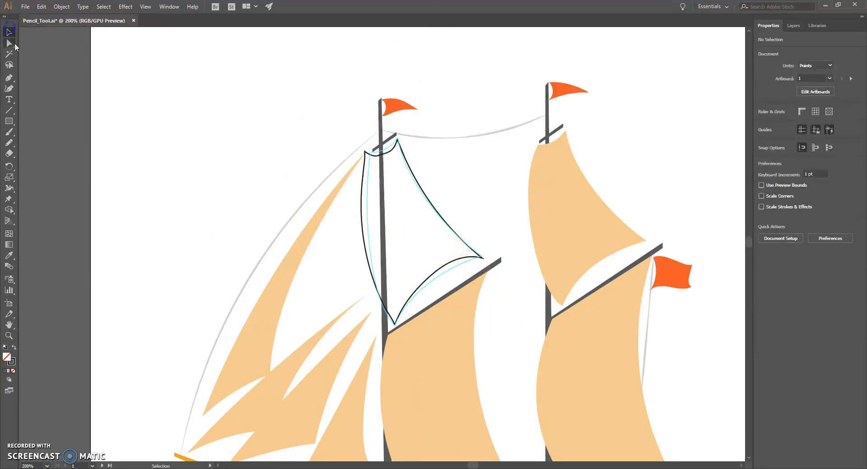
click(466, 272)
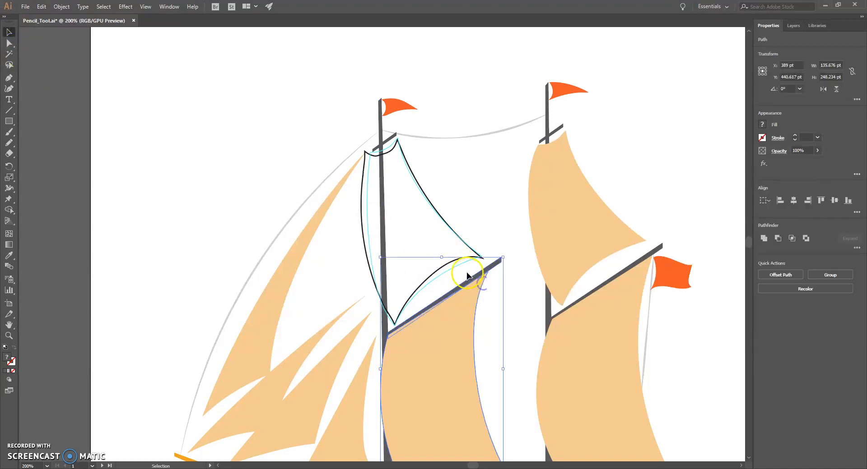
click(458, 265)
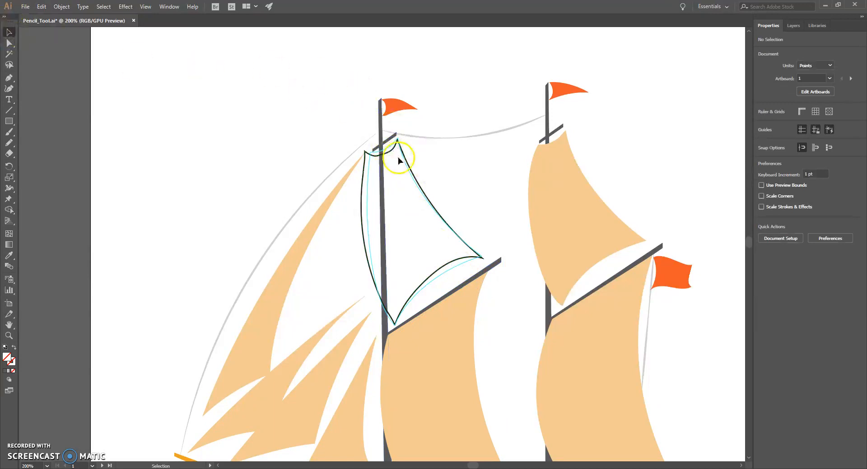
right_click(386, 149)
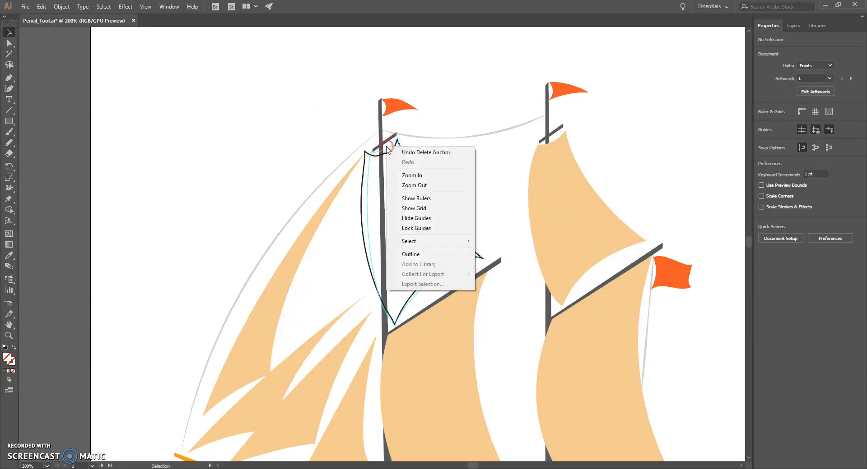
click(453, 110)
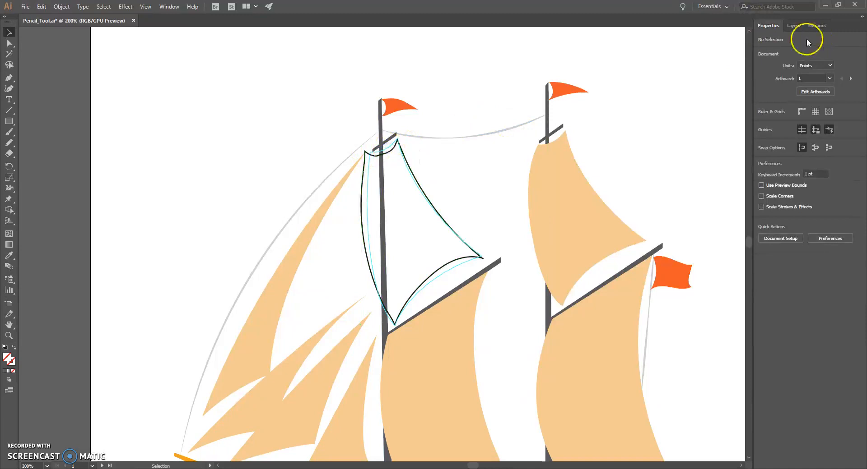
- Show the layer list, and trace the blue hull outline below the deck as a closed path with the Pencil tool
click(793, 25)
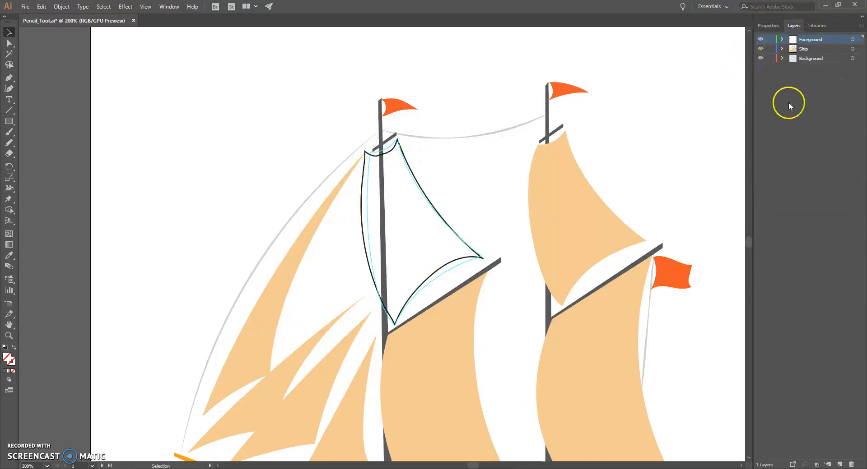
click(762, 58)
scroll(430, 150, down, 10)
scroll(282, 176, down, 2)
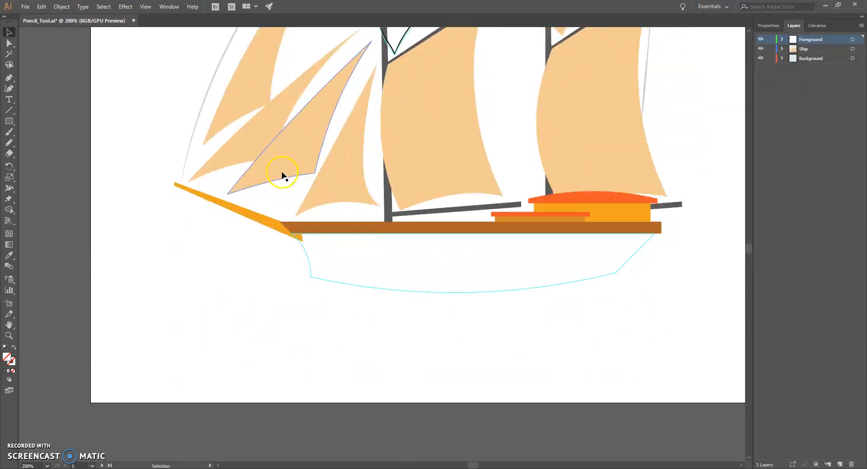
scroll(283, 174, up, 4)
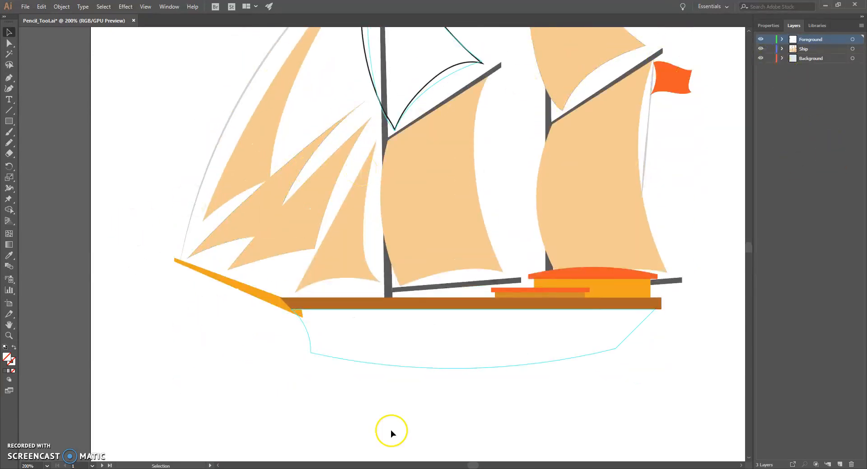
scroll(484, 252, down, 4)
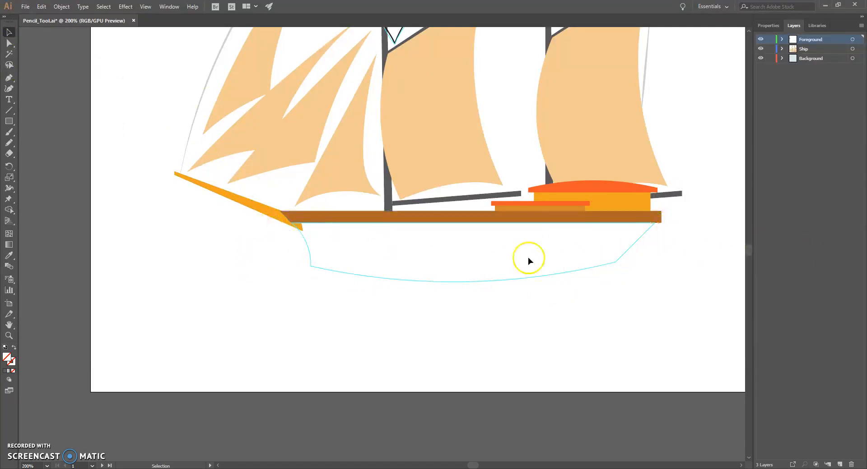
click(9, 143)
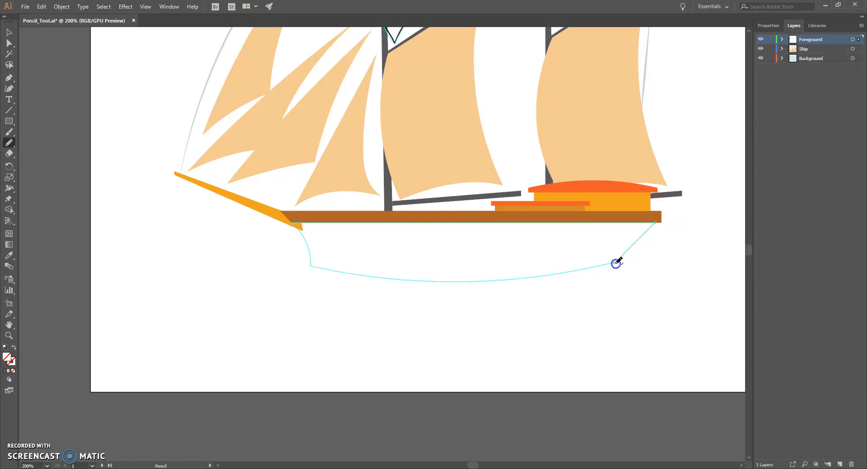
drag(616, 264, 614, 263)
drag(617, 260, 598, 264)
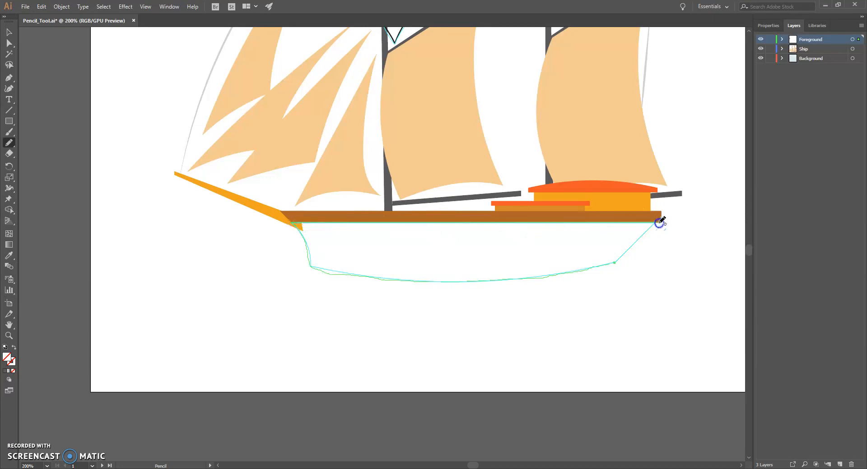
drag(655, 223, 655, 222)
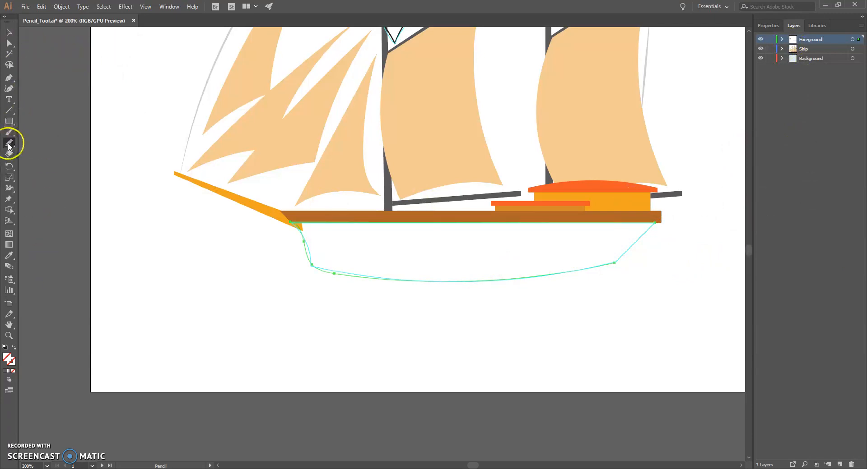
- Make Ship the active layer
click(818, 50)
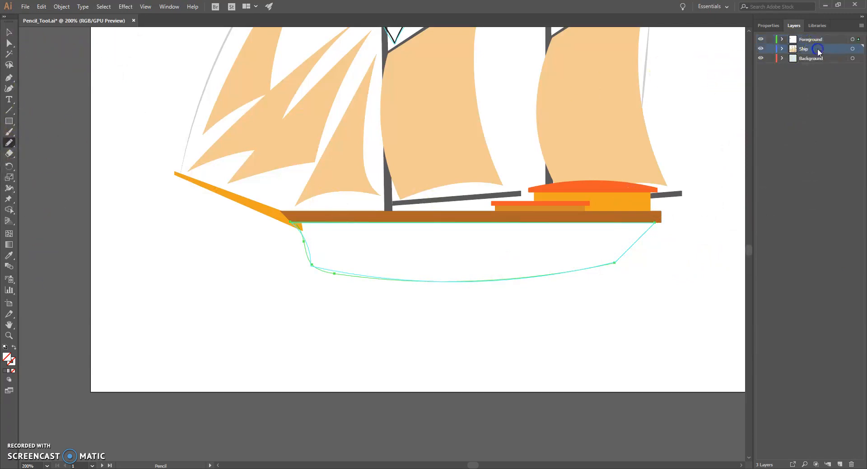
scroll(691, 205, down, 1)
scroll(691, 205, up, 4)
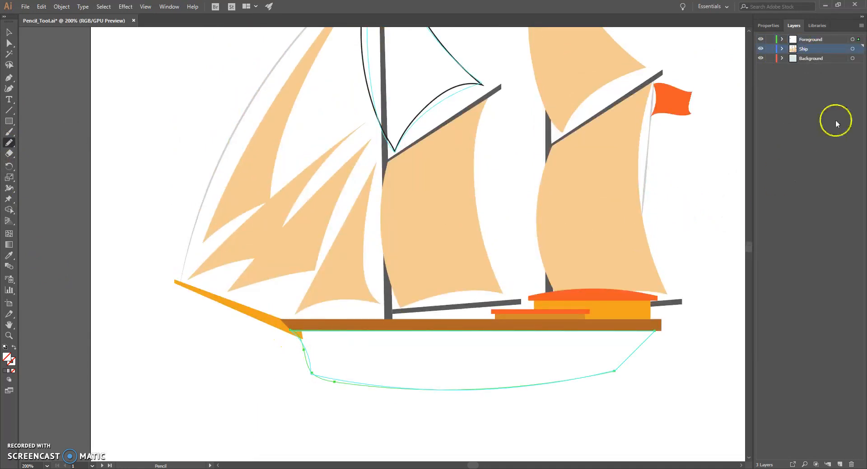
- Give the traced hull path a black 1 pt stroke and deselect it
click(769, 26)
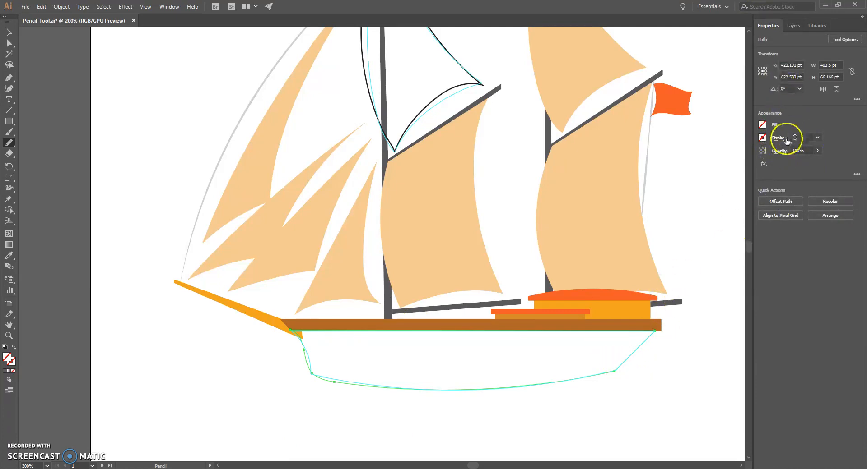
click(763, 139)
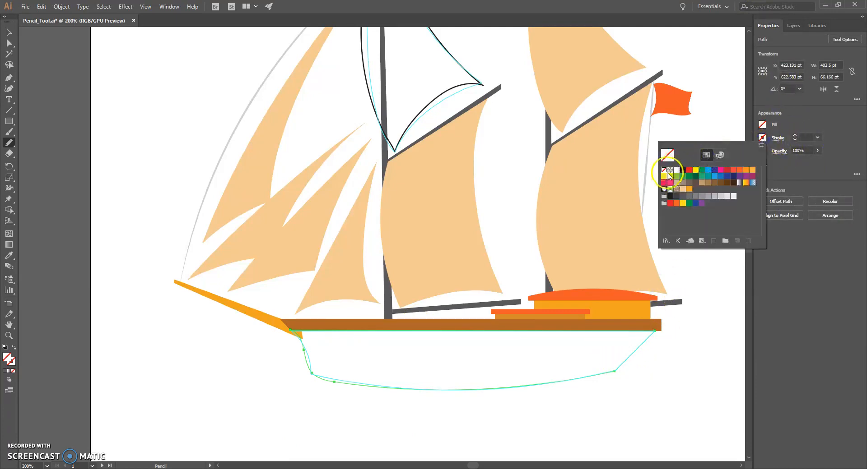
click(682, 170)
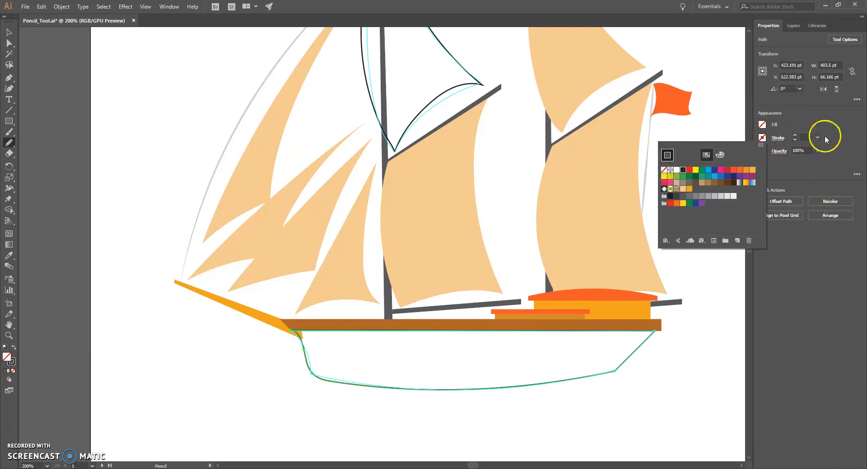
click(817, 136)
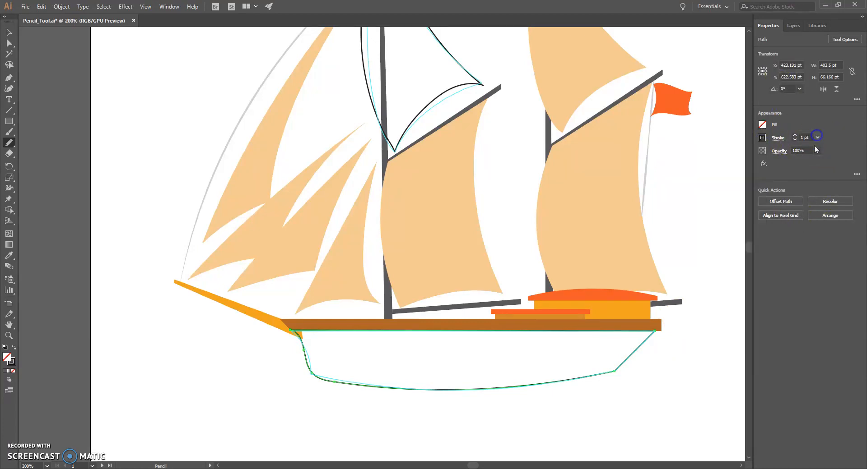
click(9, 32)
click(462, 402)
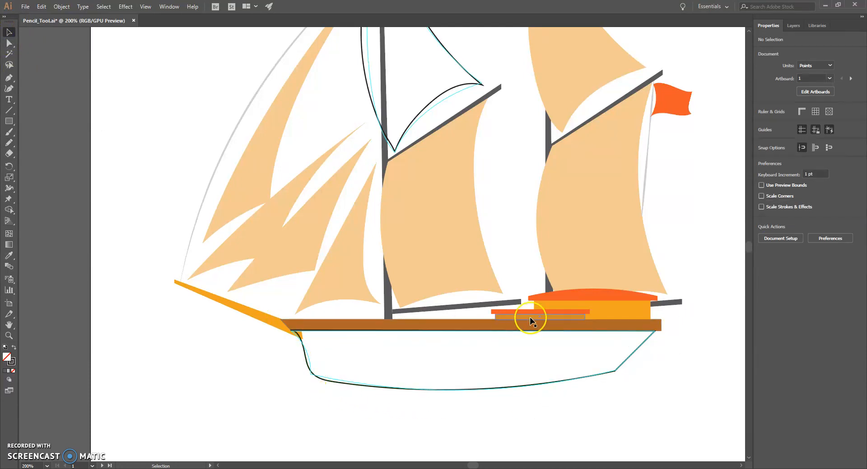
scroll(662, 370, down, 2)
scroll(659, 369, up, 3)
scroll(667, 193, down, 5)
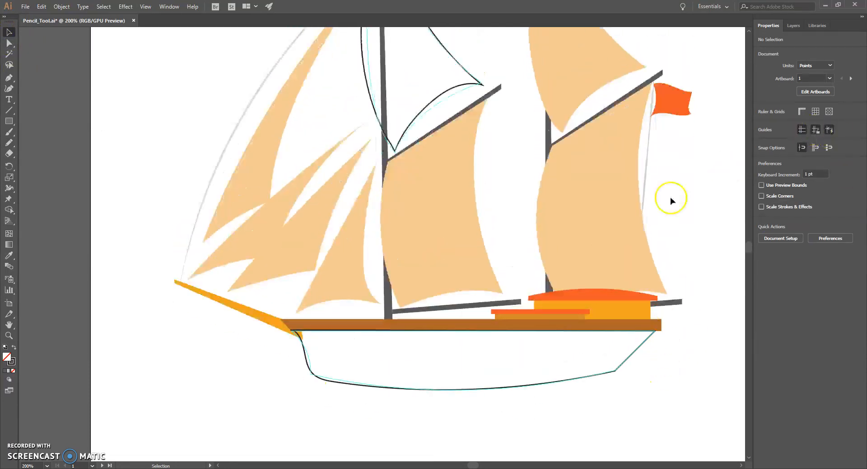
scroll(275, 255, up, 10)
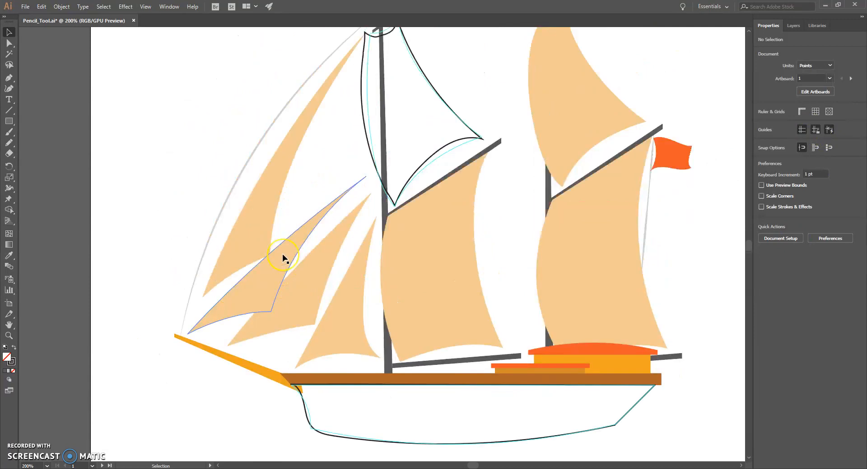
scroll(281, 254, down, 4)
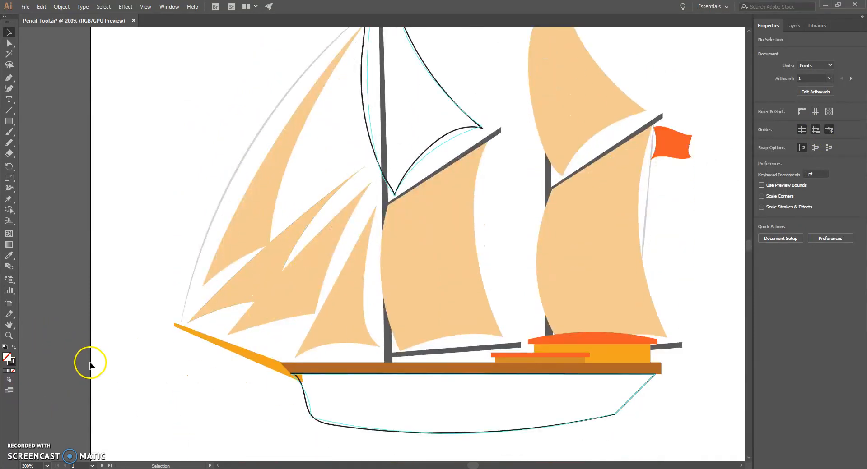
scroll(91, 368, up, 6)
scroll(91, 368, down, 6)
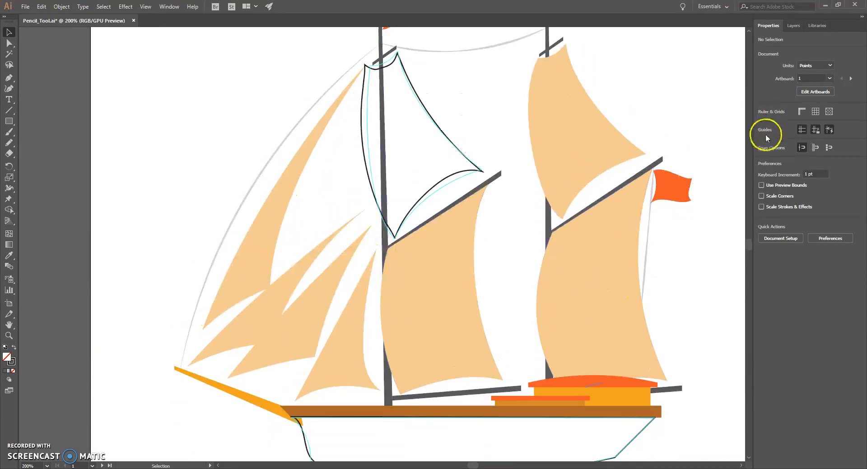
- Select all the ship artwork, move it onto the light blue sea-and-clouds artboard, centre it over the wave, and deselect it
click(795, 24)
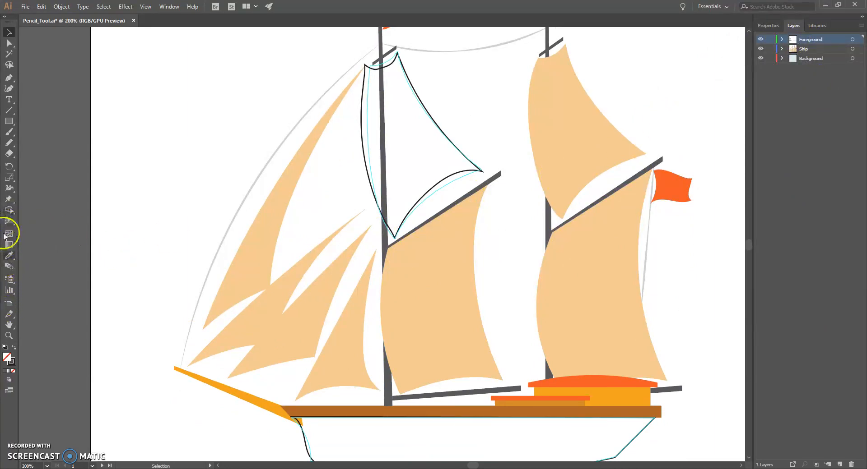
click(8, 337)
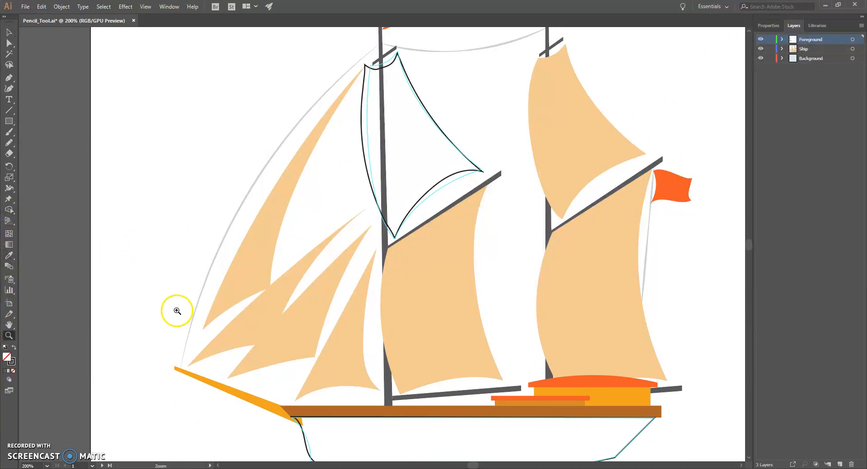
alt+click(172, 269)
alt+click(348, 252)
alt+click(566, 230)
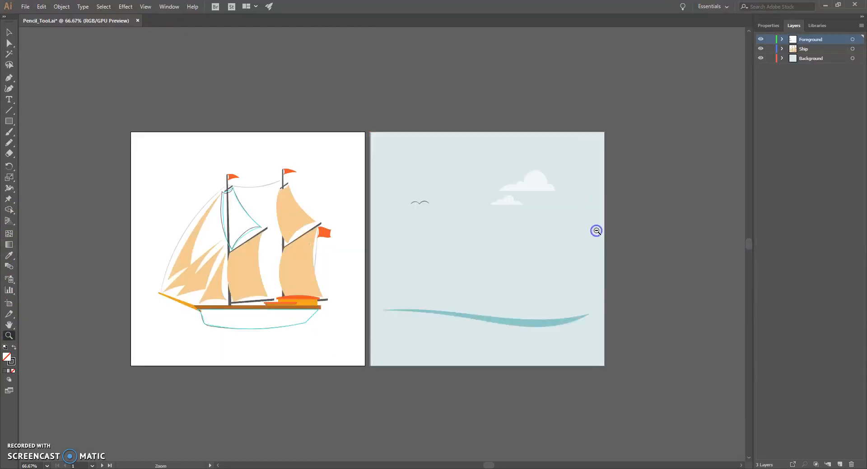
click(9, 32)
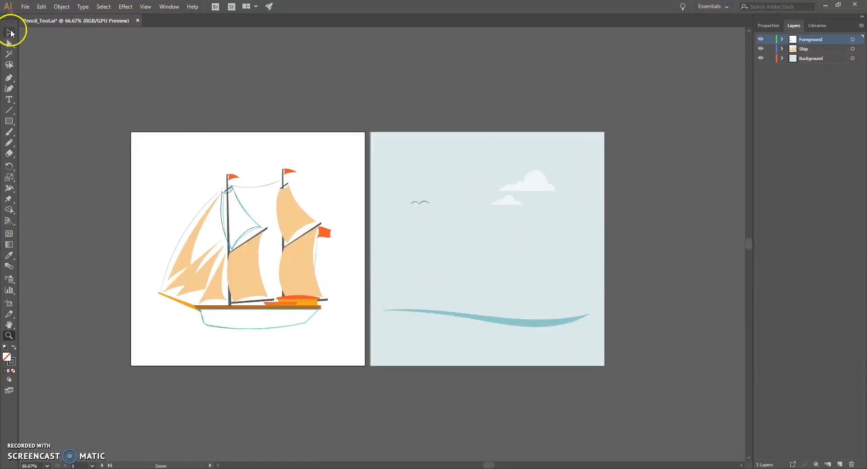
click(145, 6)
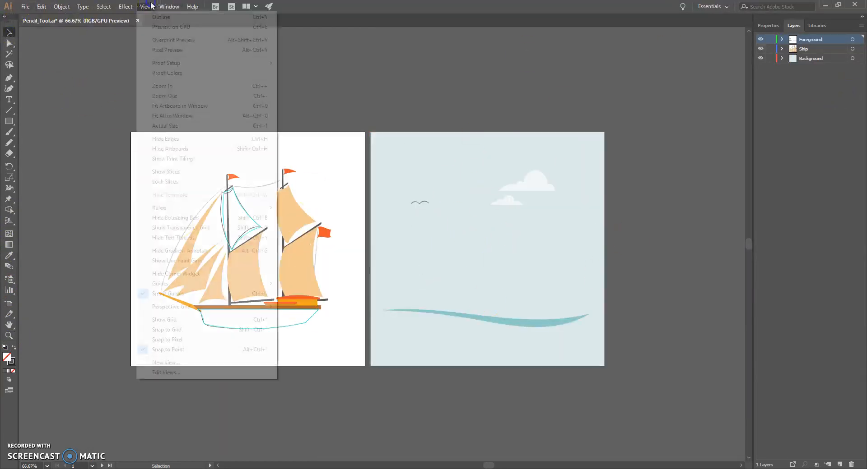
click(112, 16)
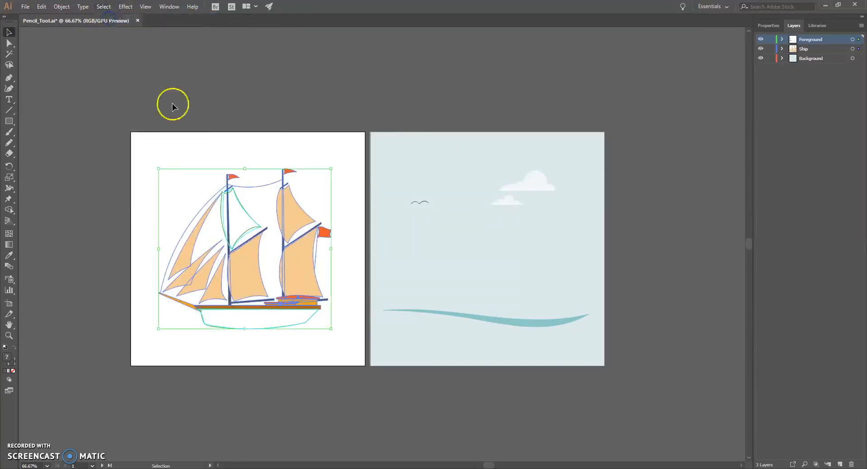
drag(307, 218, 538, 215)
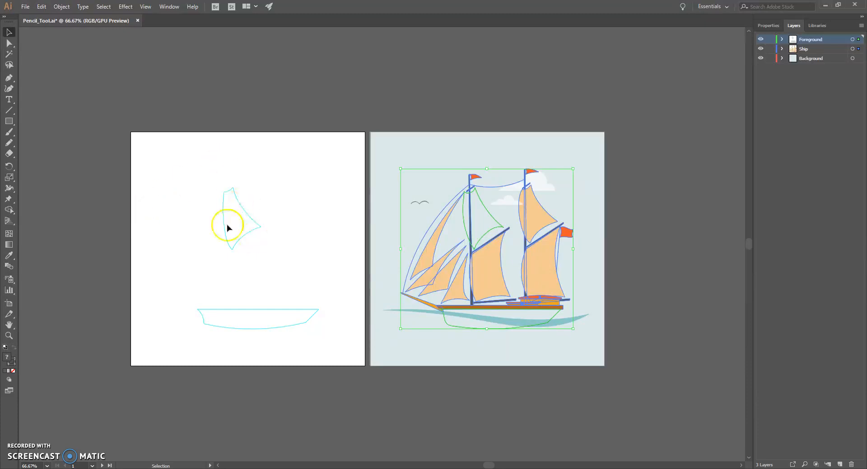
drag(535, 268, 531, 269)
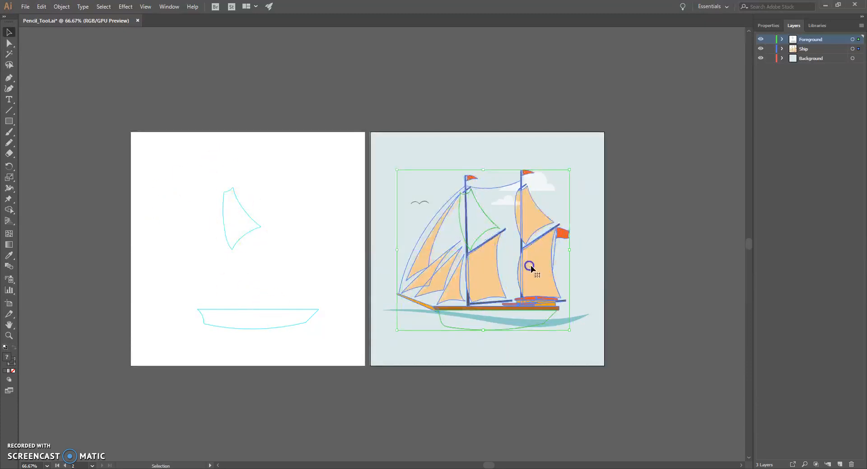
click(639, 238)
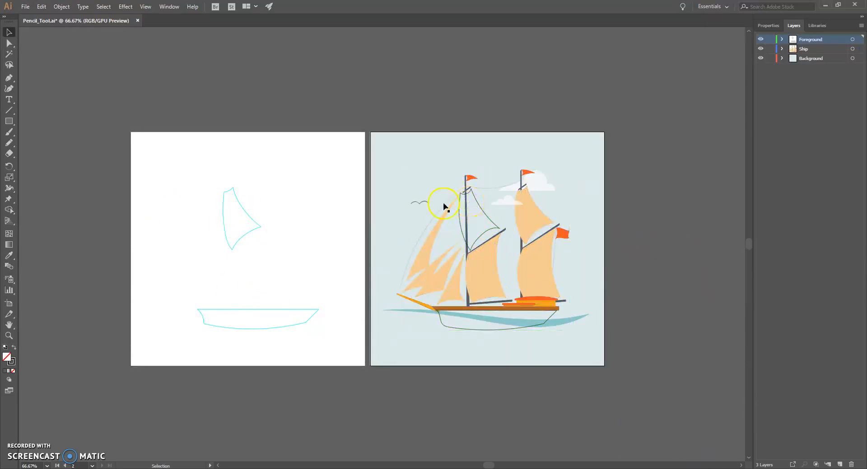
- Fill the traced upper sail on the front mast with the light orange swatch that matches the other sails
click(9, 335)
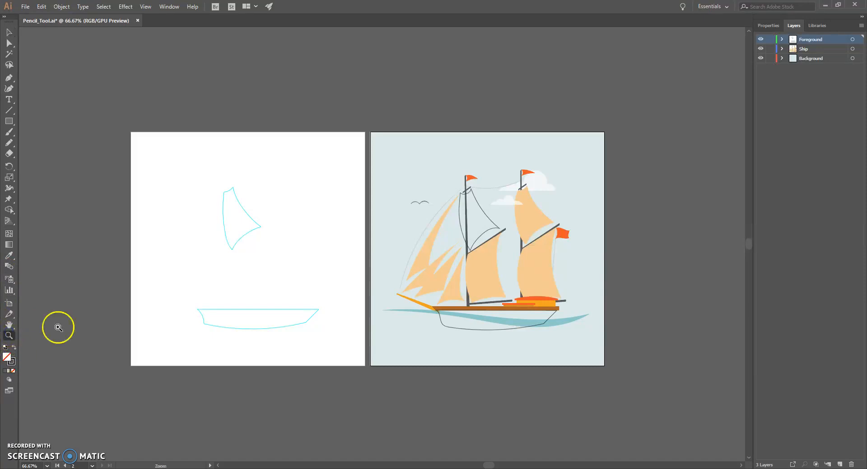
drag(428, 162, 542, 324)
scroll(713, 350, down, 3)
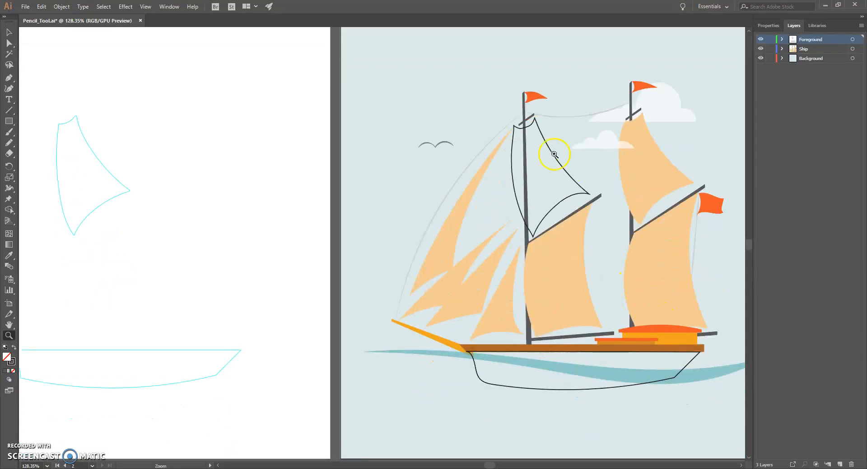
click(9, 32)
click(562, 168)
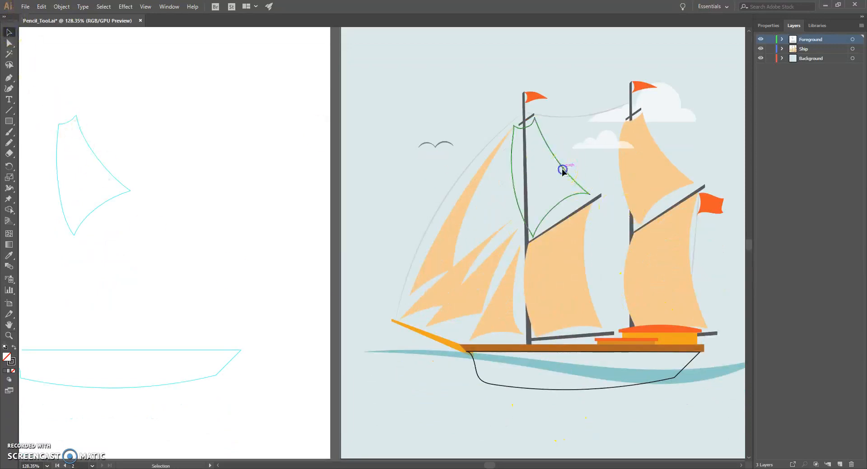
click(763, 26)
click(762, 124)
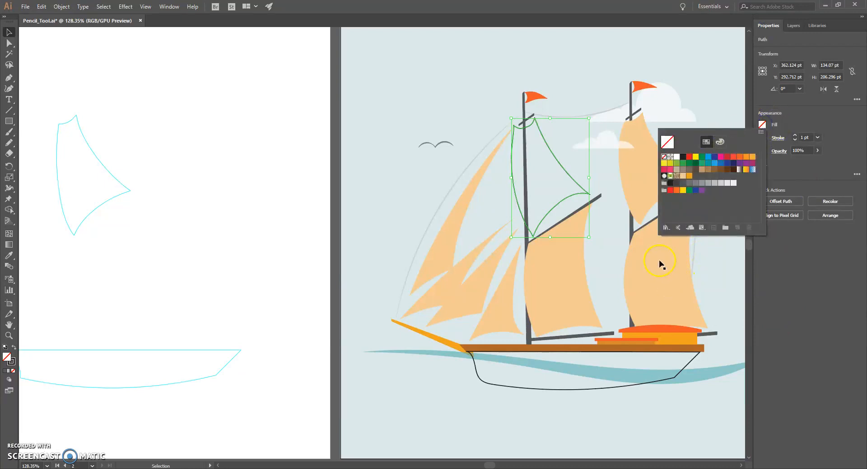
click(682, 176)
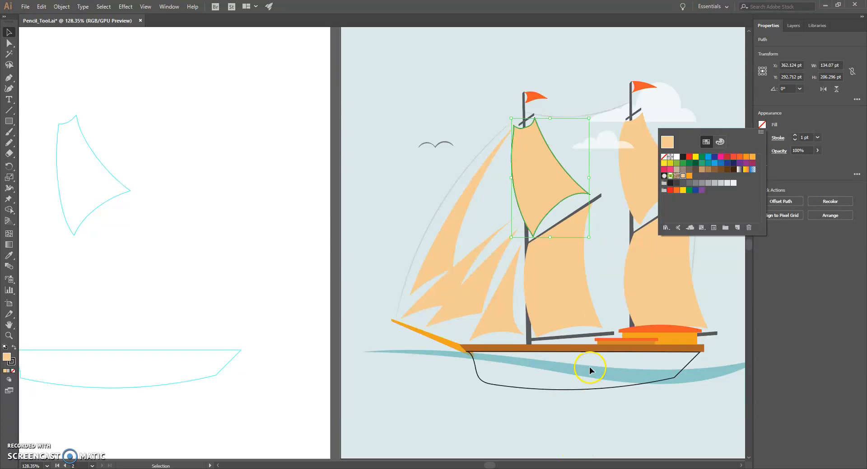
click(590, 392)
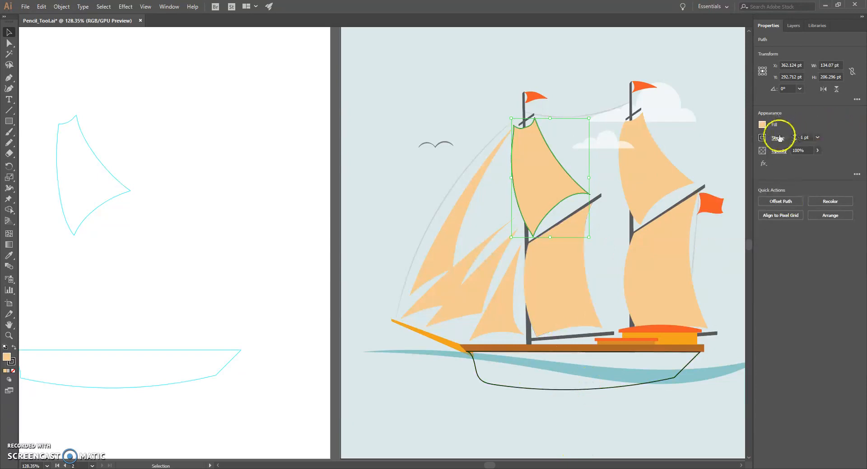
- Fill the traced hull below the deck with a medium brown swatch and deselect it
click(591, 390)
click(762, 125)
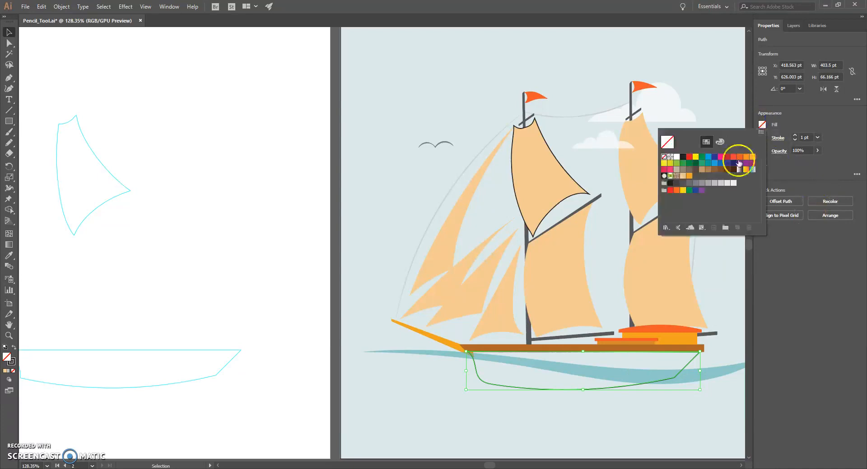
click(716, 170)
click(824, 218)
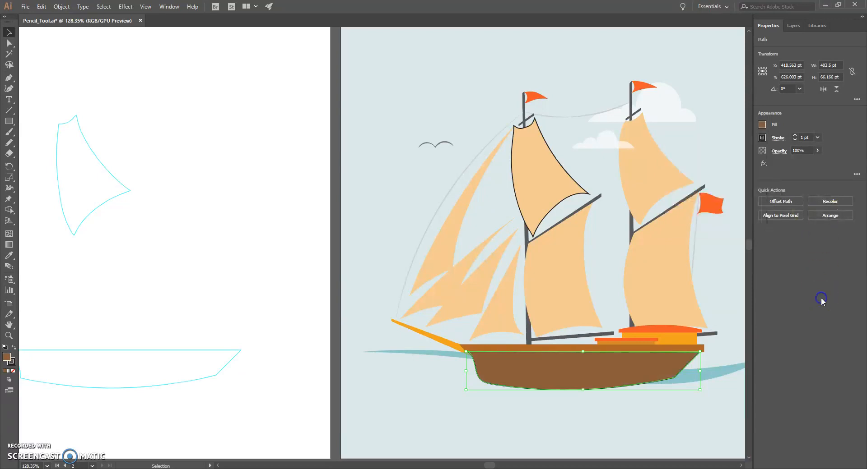
click(405, 420)
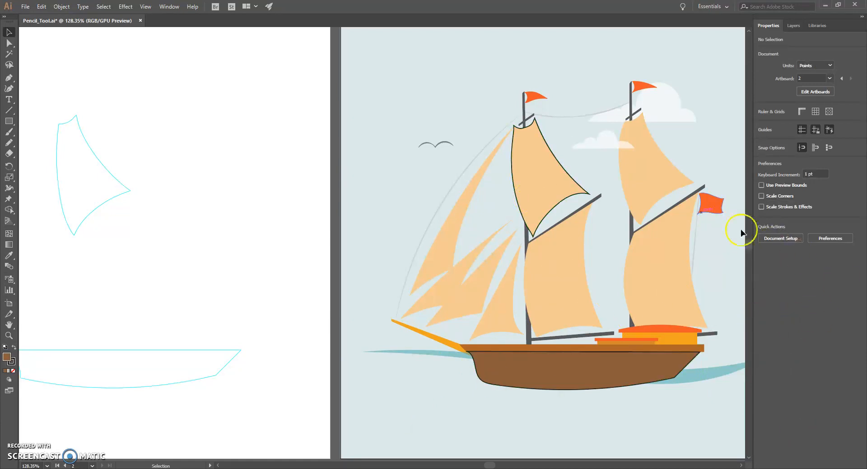
- Set the stroke colour of the filled upper front sail to None
click(581, 220)
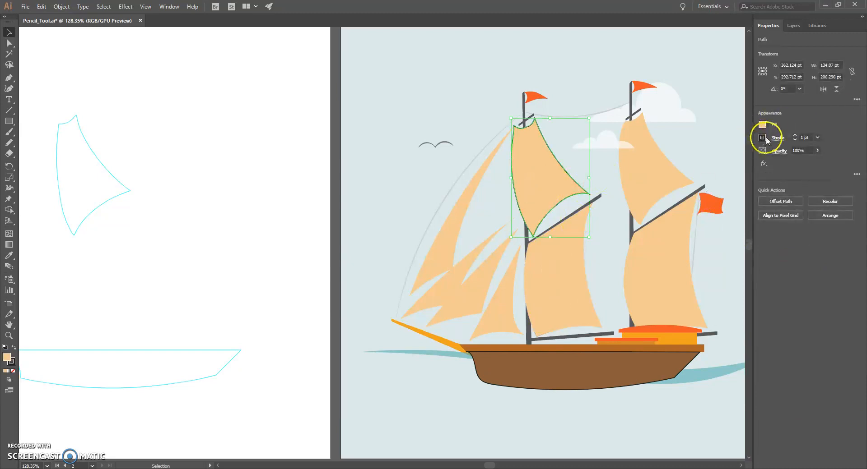
click(817, 138)
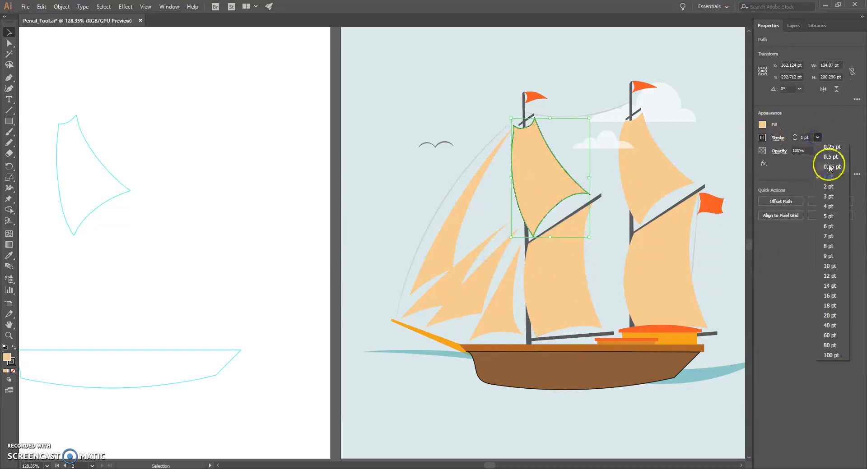
click(827, 127)
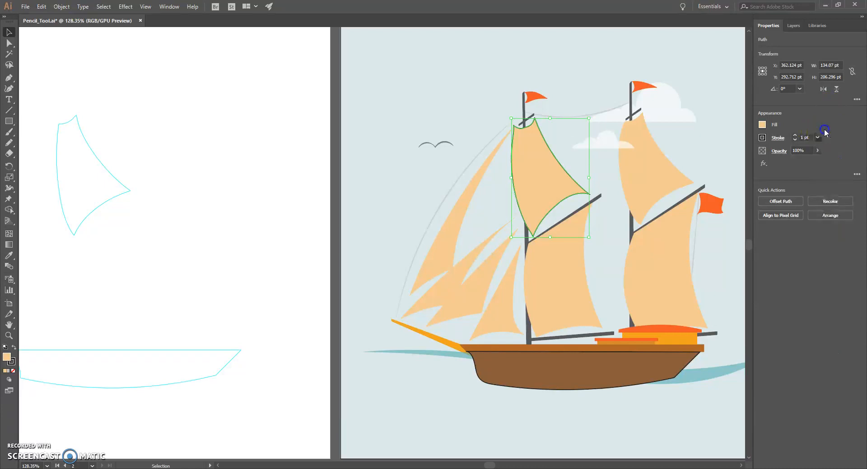
click(762, 138)
click(664, 170)
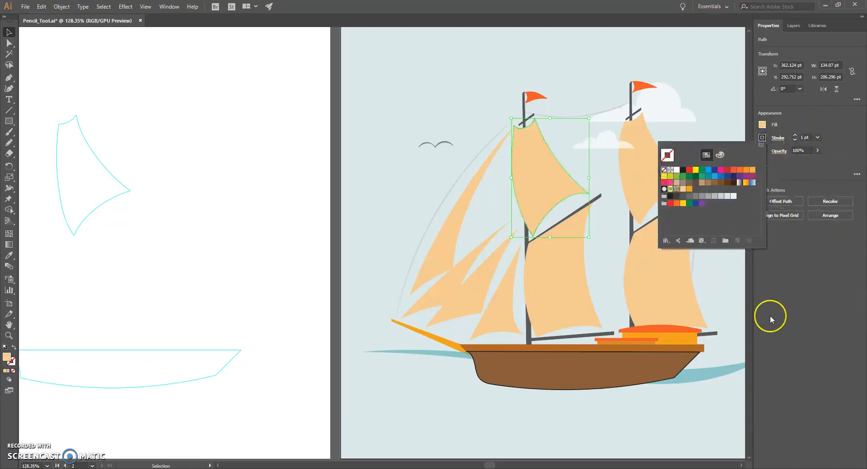
click(803, 346)
- Set the brown hull's stroke colour to None and deselect it
click(587, 381)
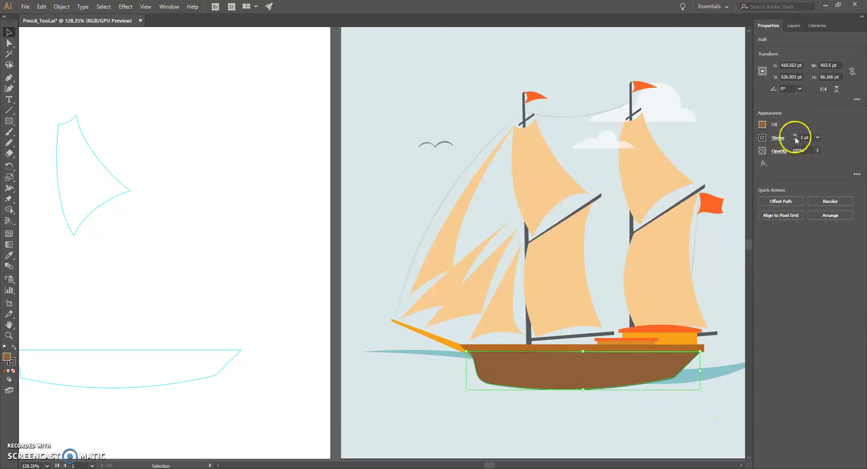
click(763, 138)
click(664, 170)
click(789, 282)
click(610, 442)
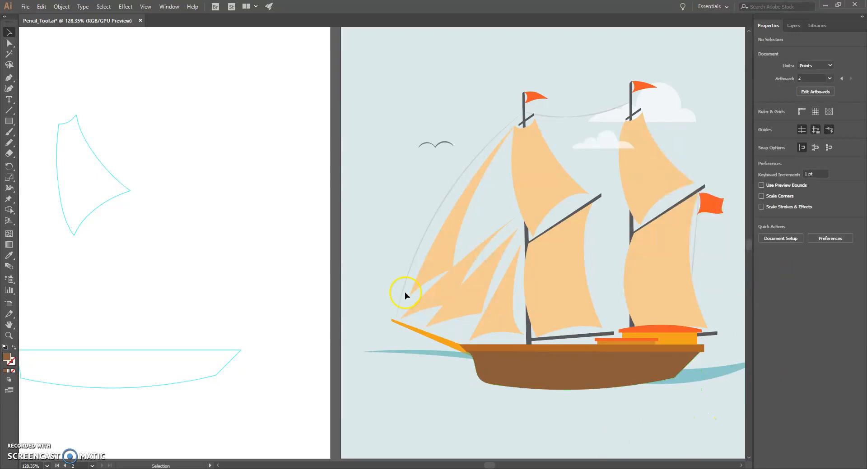